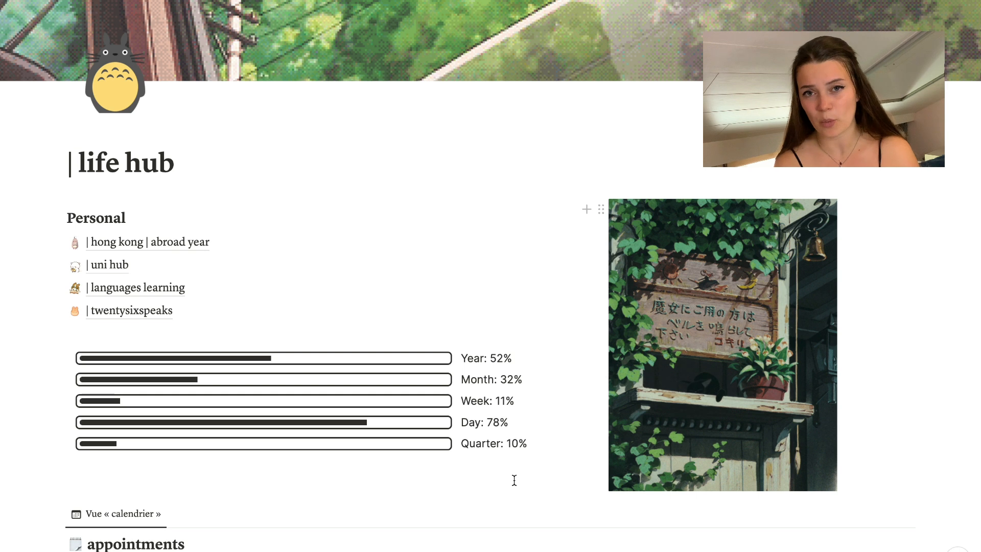
Look over the life hub page, including its progress bars and the appointments calendar.
scroll(514, 480, "down", 5)
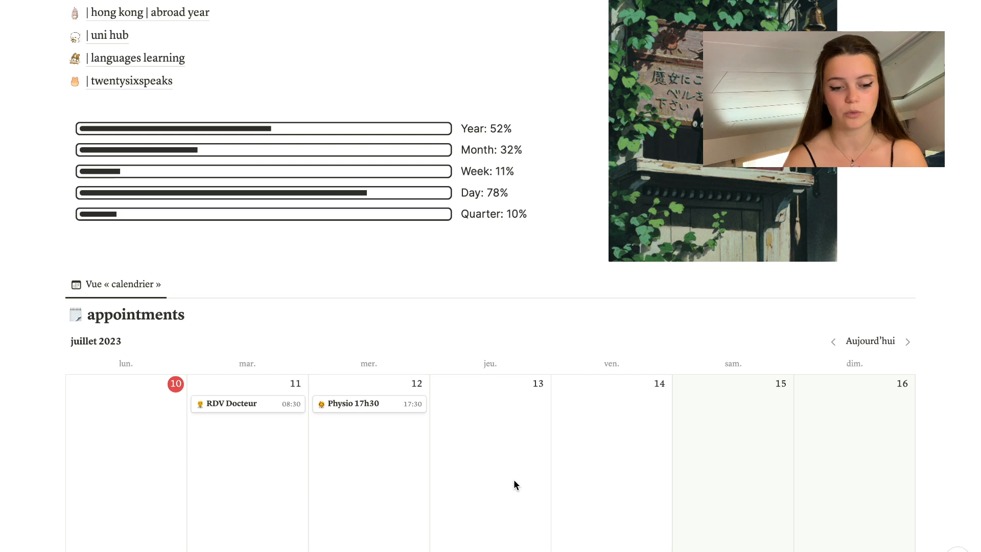
scroll(513, 482, "down", 1)
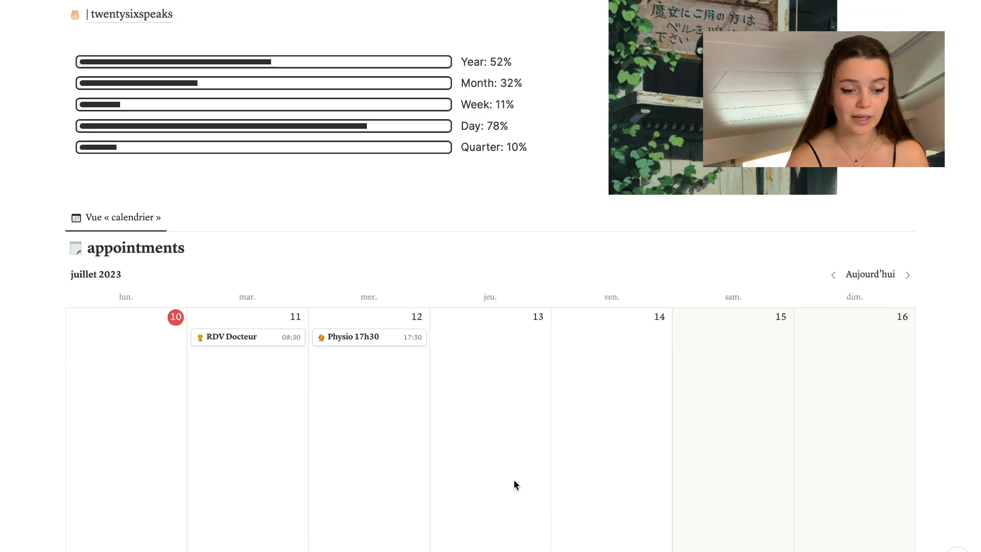
scroll(515, 483, "up", 6)
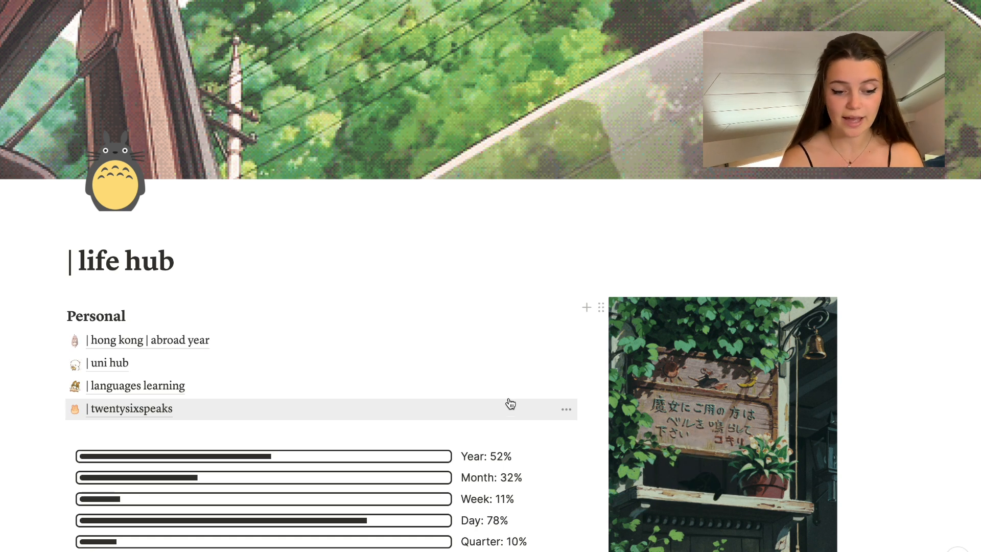
Open the BA4 archives from the uni hub's Archives page and look through its course gallery and revision planning.
left_click(123, 371)
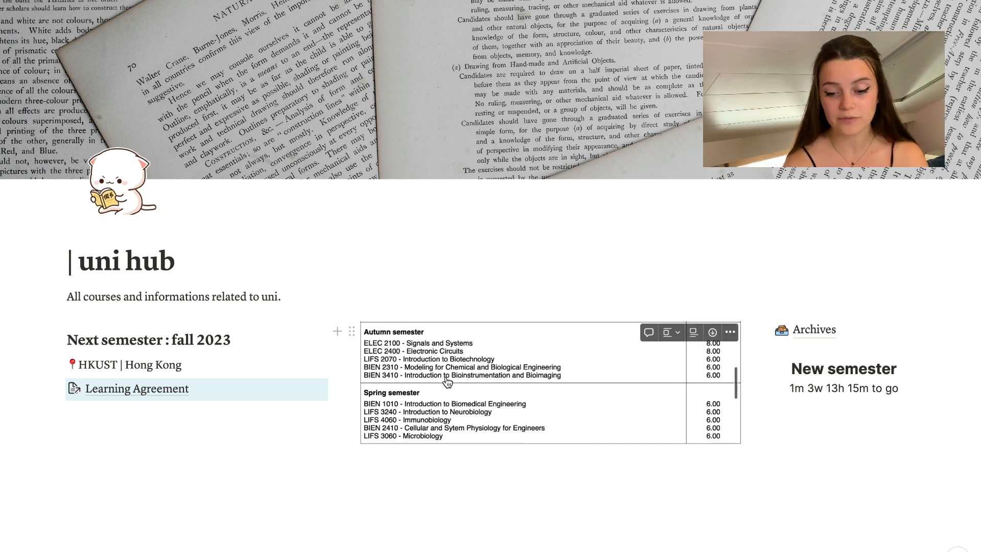
left_click(805, 340)
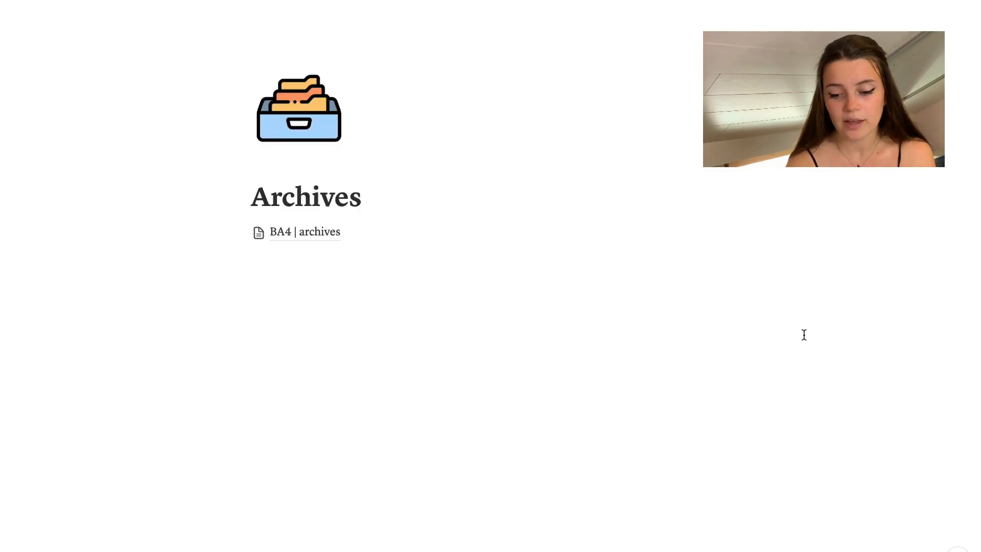
left_click(322, 244)
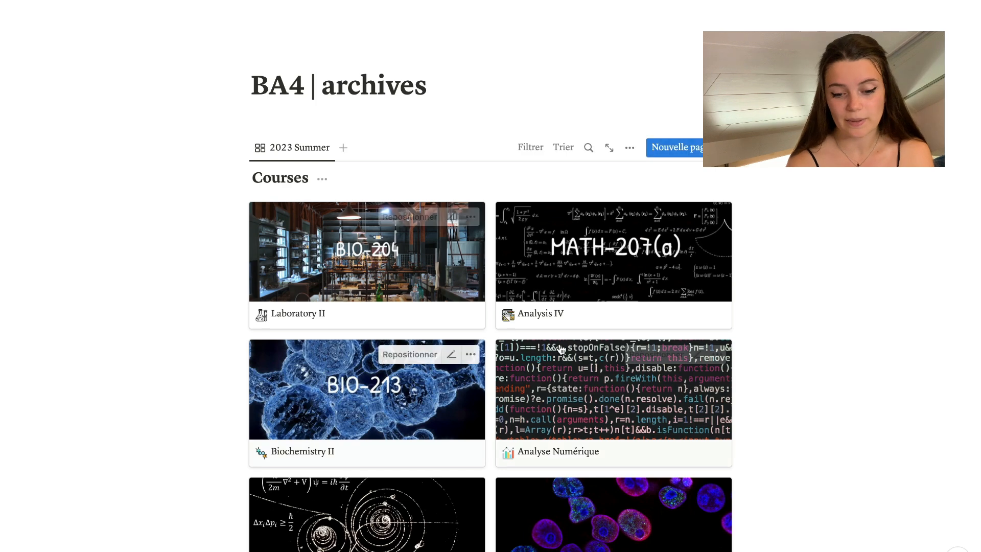
scroll(559, 347, "down", 9)
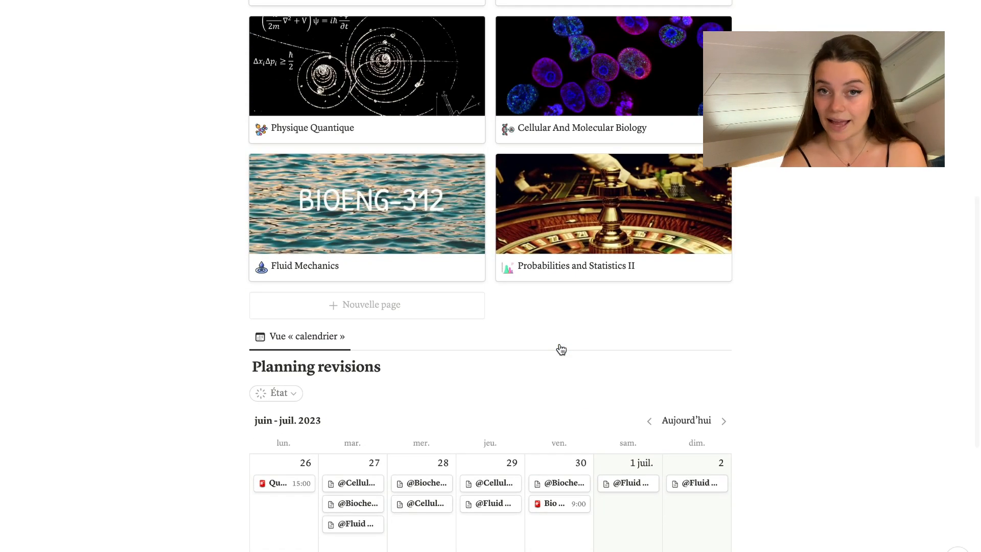
scroll(561, 350, "down", 3)
scroll(529, 381, "up", 6)
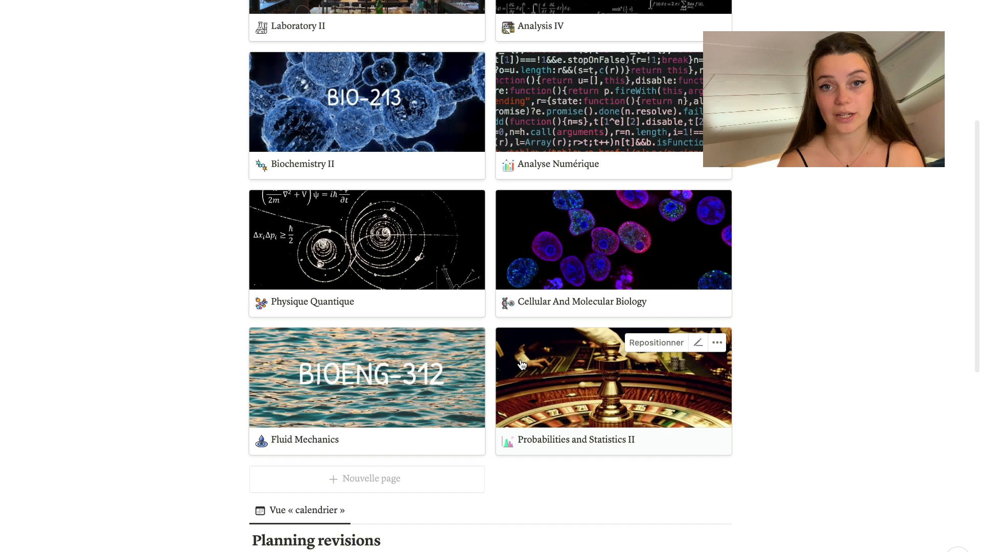
Open the Cellular And Molecular Biology course and read through the notes of chapter 12 in its chapters to review.
left_click(556, 259)
left_click(178, 33)
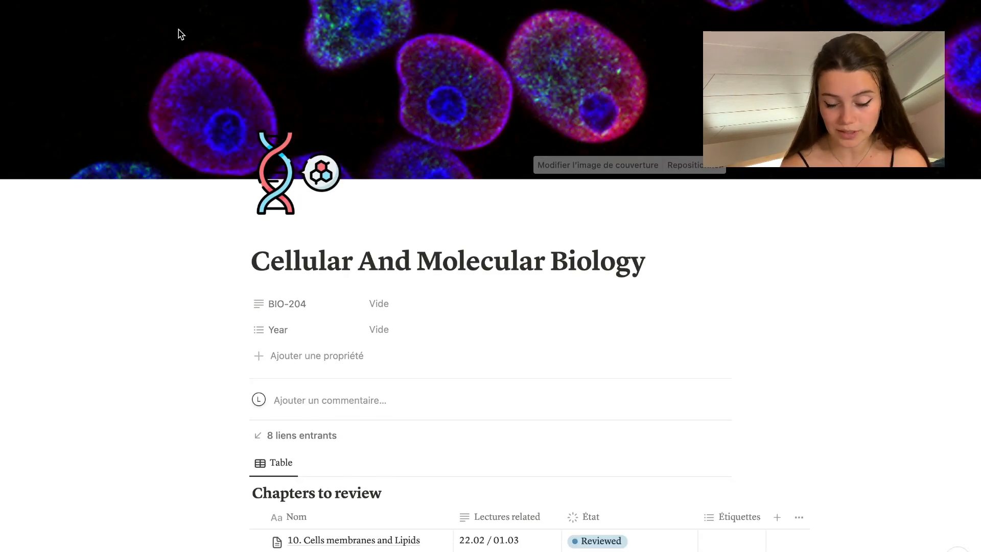
scroll(352, 405, "down", 6)
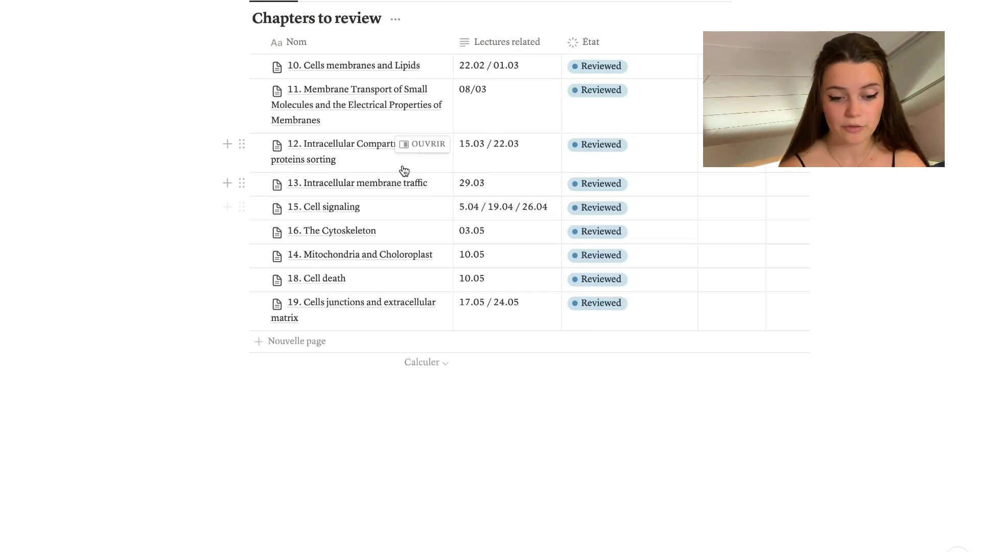
left_click(428, 149)
left_click(716, 2)
scroll(685, 117, "down", 20)
scroll(686, 117, "down", 8)
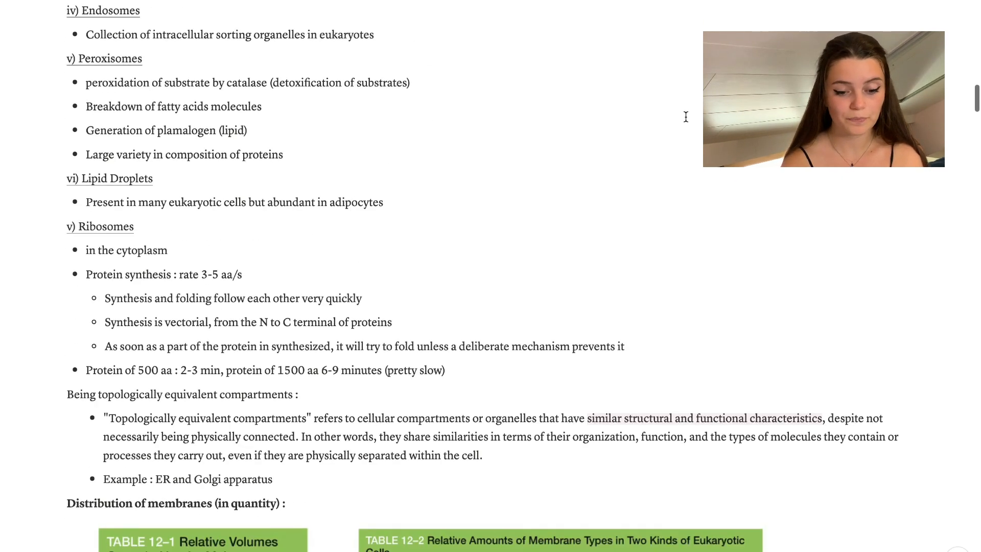
scroll(655, 194, "up", 20)
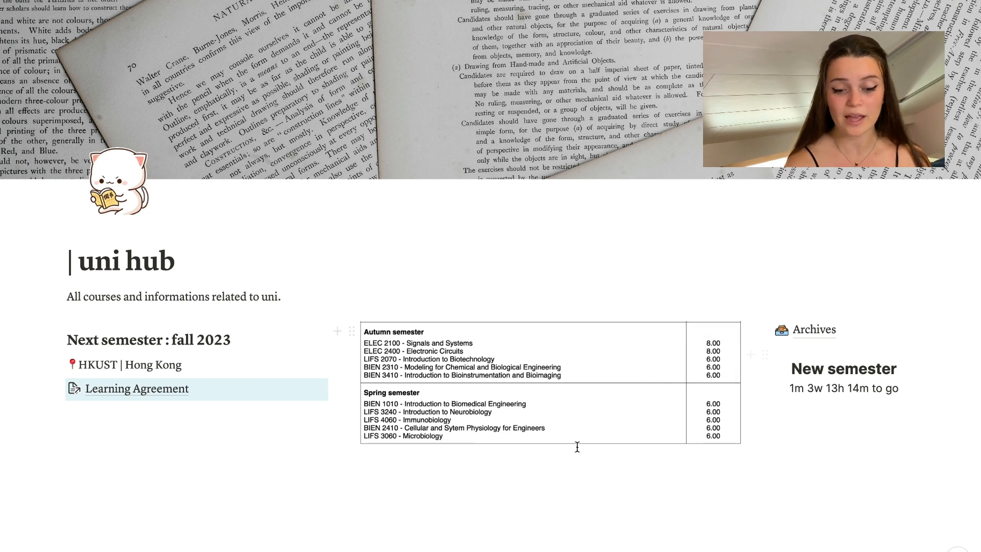
Return from the uni hub to the life hub and look over the hong kong | abroad year page.
scroll(195, 414, "down", 2)
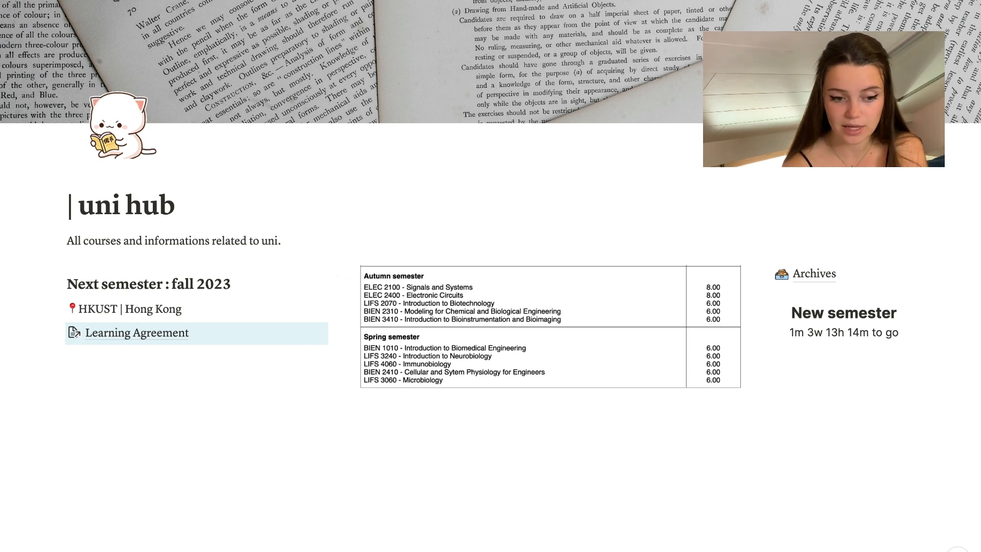
left_click(110, 1)
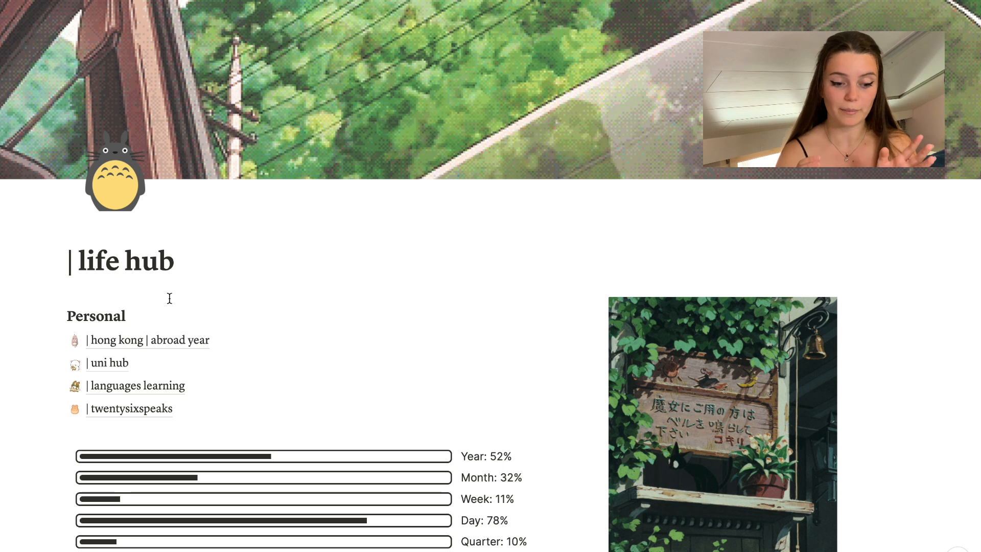
left_click(173, 340)
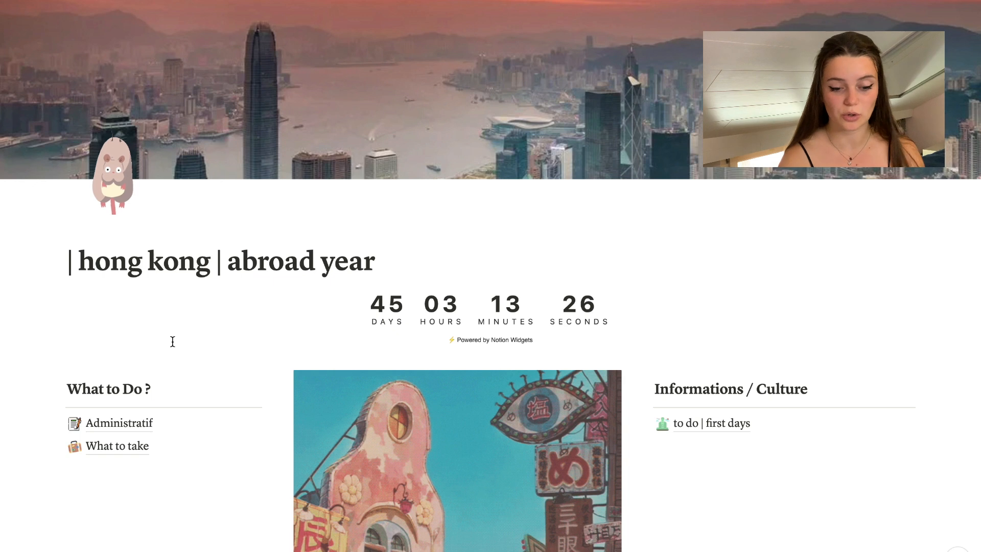
scroll(173, 341, "down", 2)
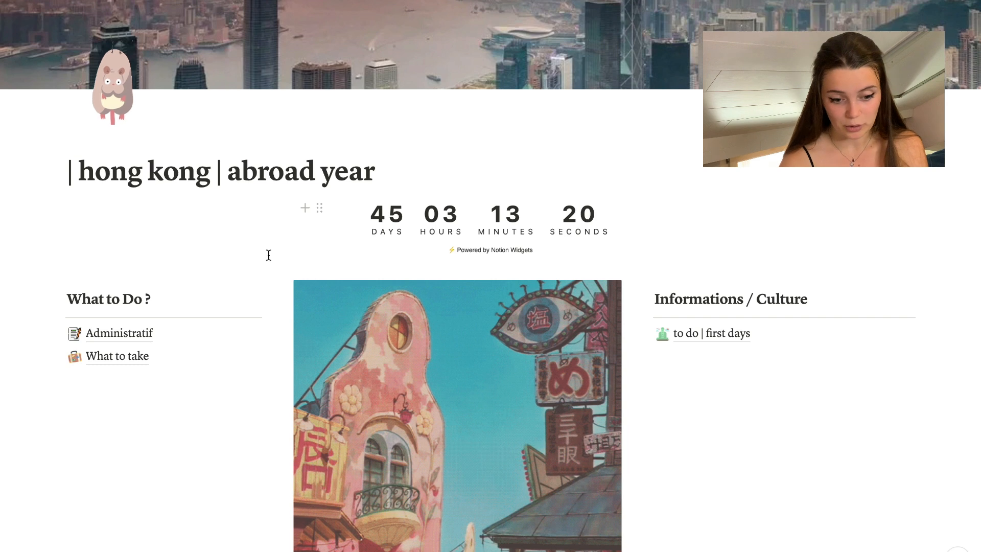
scroll(293, 206, "up", 1)
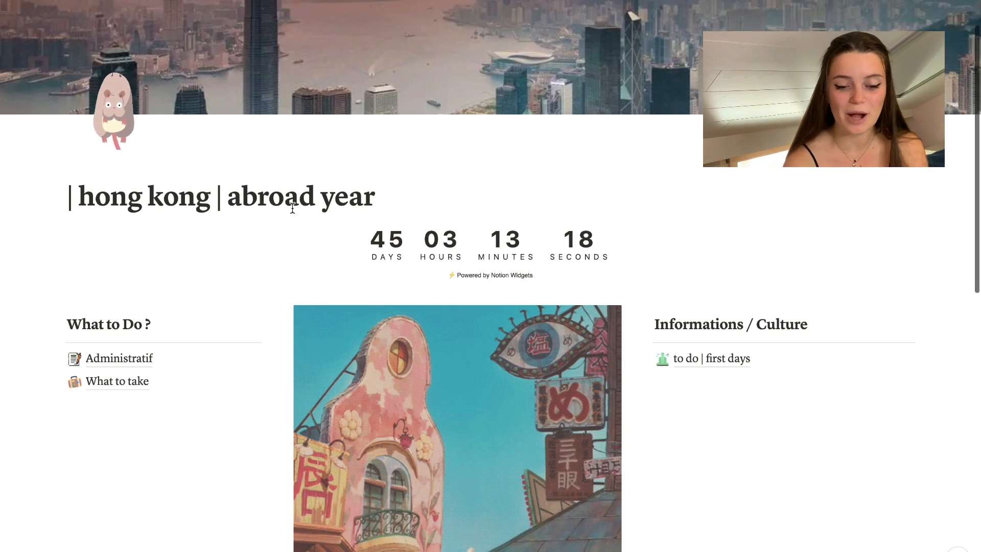
scroll(292, 207, "up", 3)
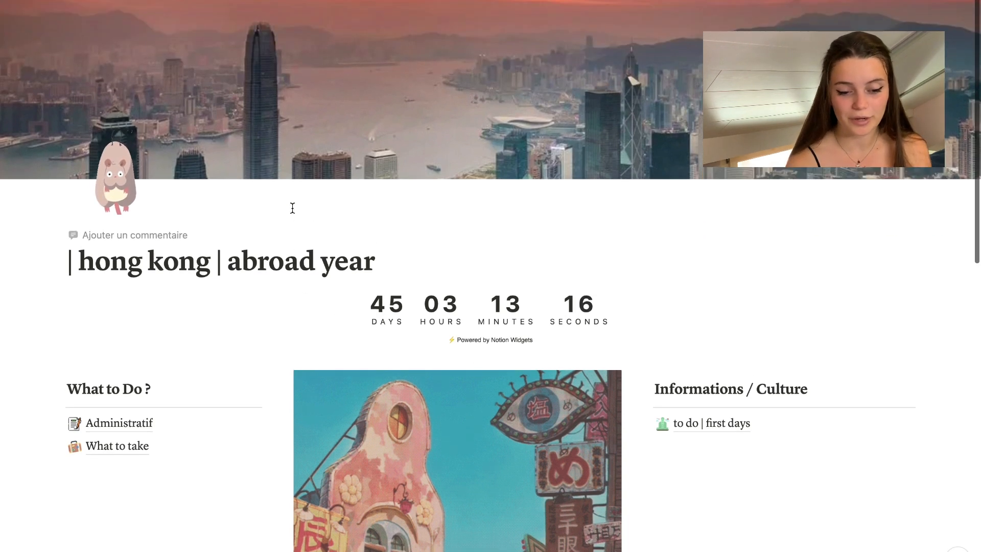
scroll(423, 284, "down", 10)
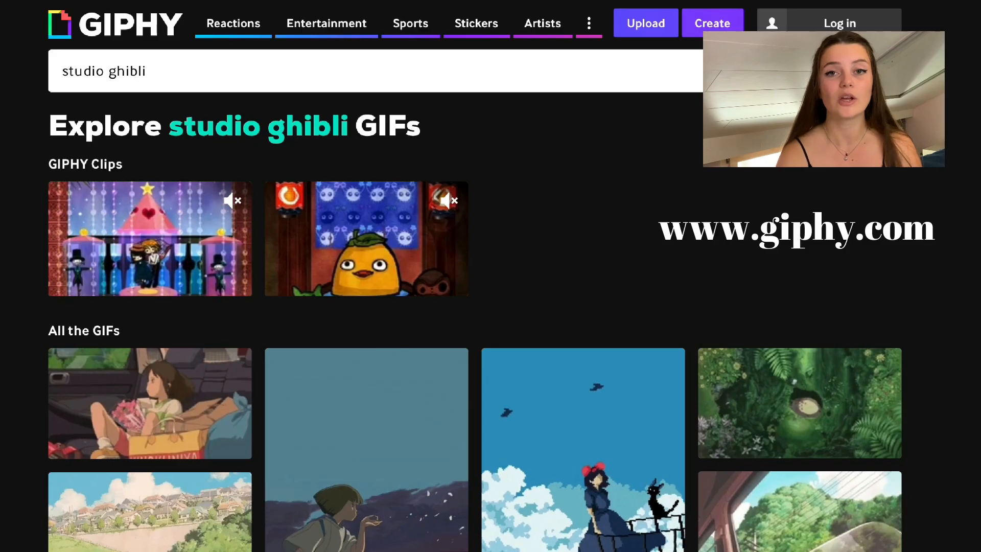
Browse the studio ghibli GIFs on GIPHY.
scroll(475, 306, "down", 2)
scroll(475, 300, "down", 3)
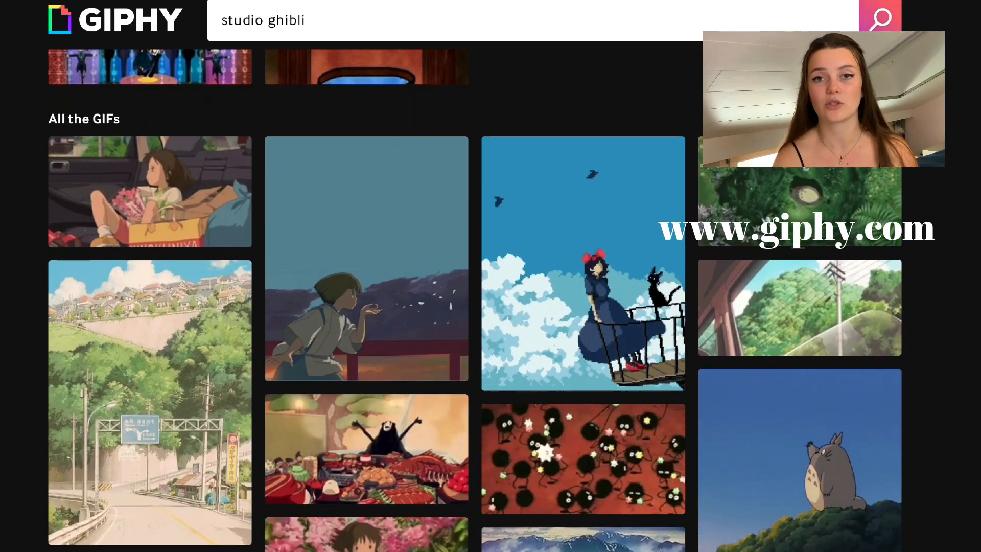
scroll(475, 300, "down", 2)
scroll(475, 300, "down", 2)
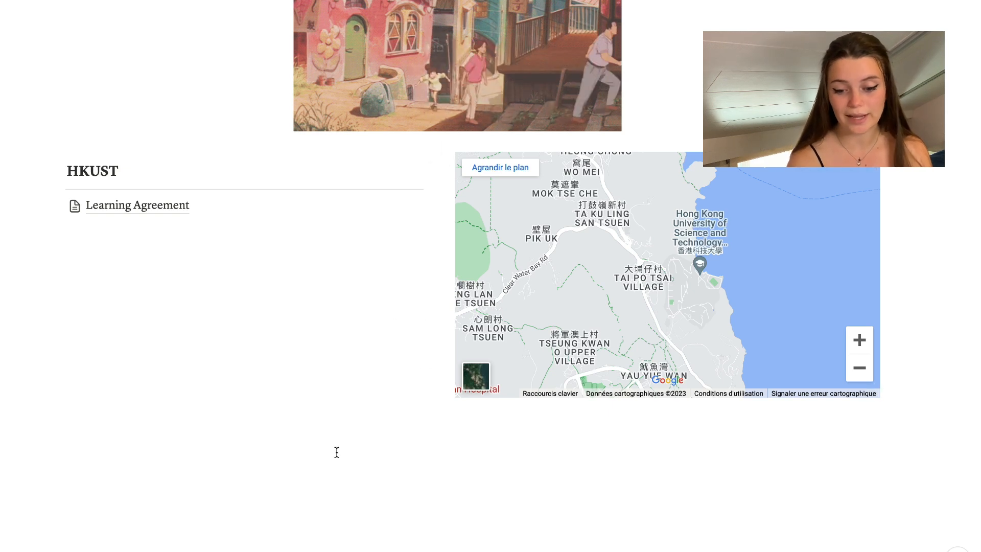
Examine the HKUST and What to Do sections of the abroad year page, and return to the life hub.
scroll(336, 452, "up", 3)
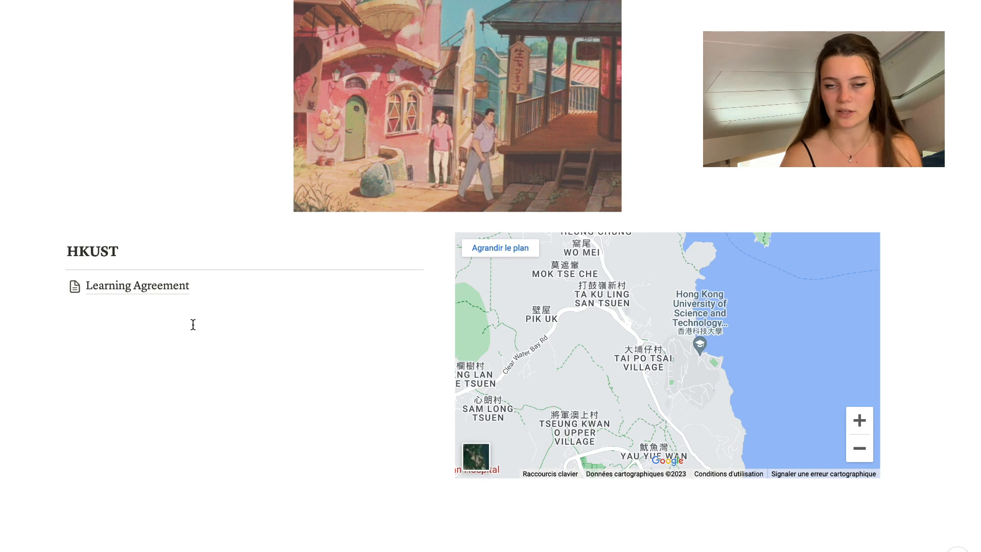
scroll(193, 324, "up", 7)
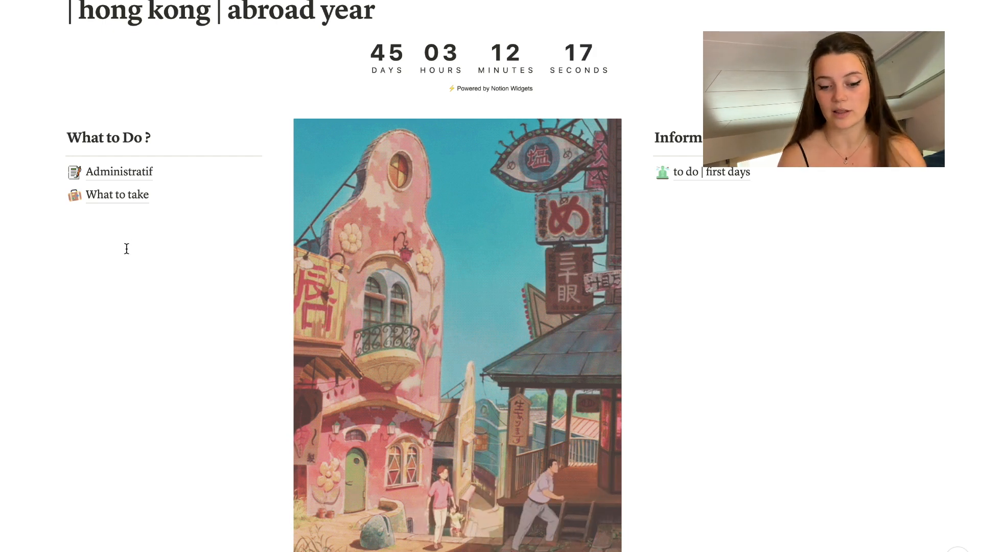
scroll(126, 248, "up", 5)
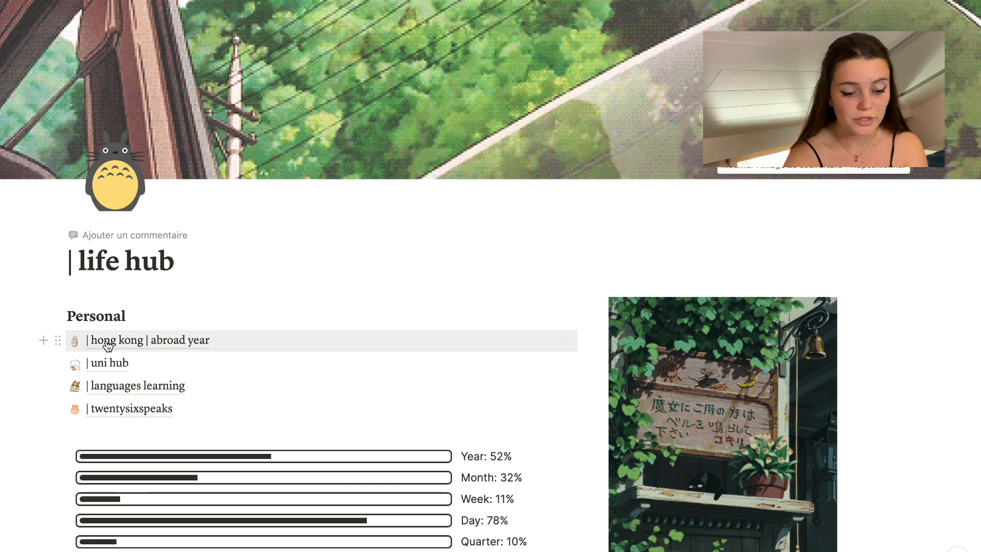
Open the cantonese page under languages learning and read its goals, sources and chapter table.
left_click(127, 386)
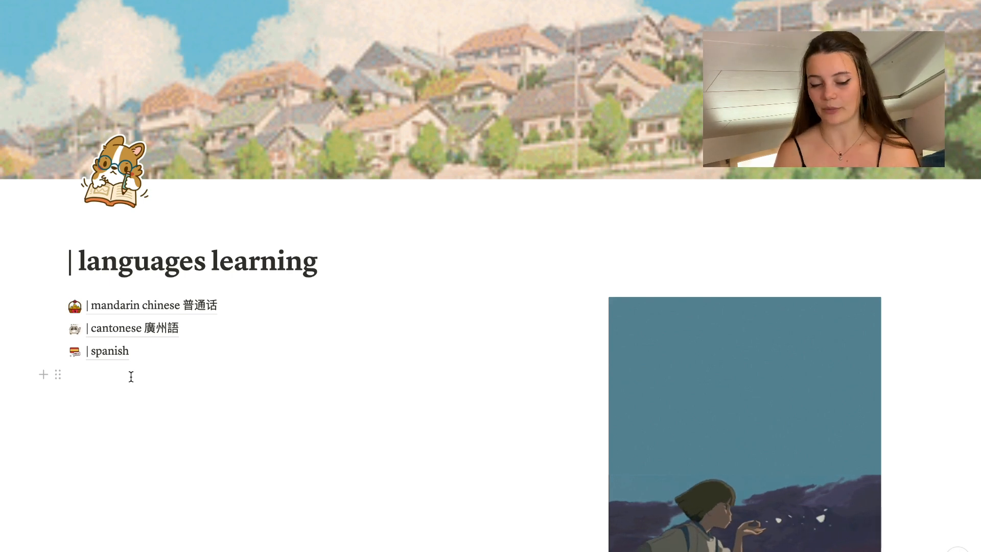
left_click(103, 335)
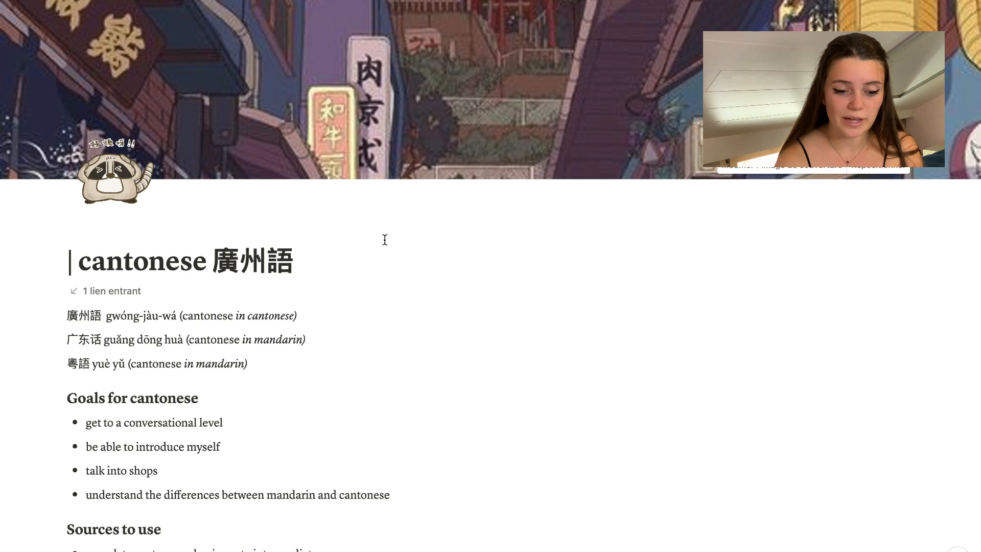
scroll(385, 239, "down", 5)
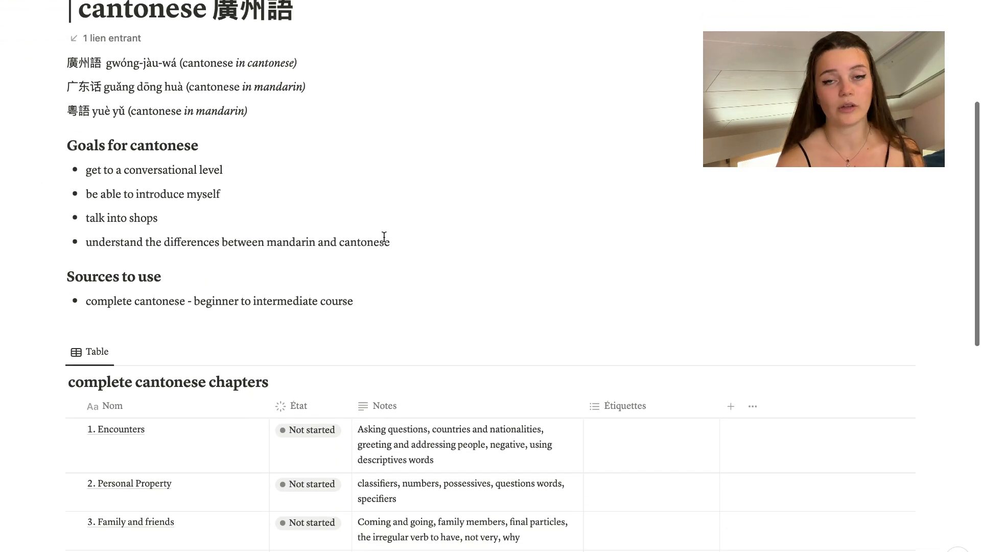
scroll(384, 237, "down", 5)
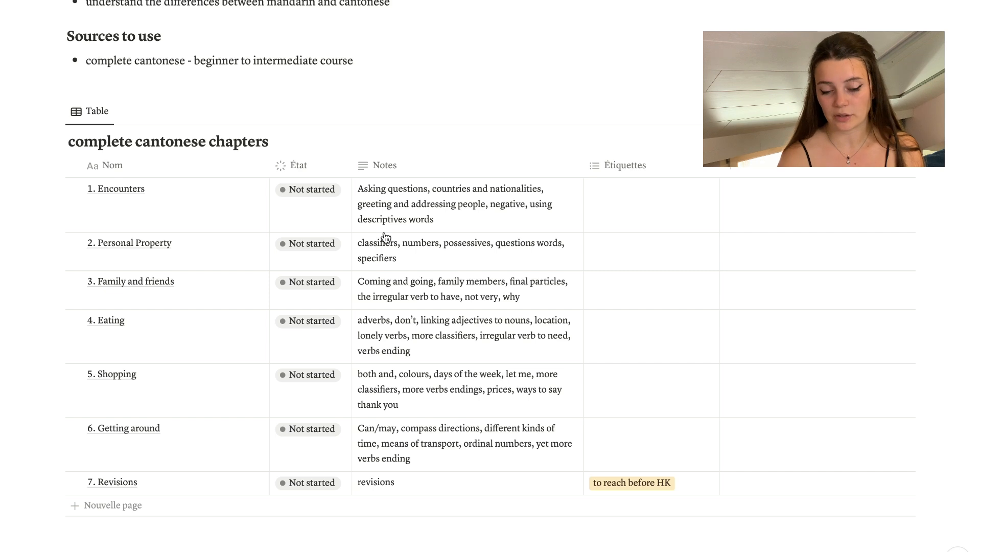
scroll(385, 237, "up", 10)
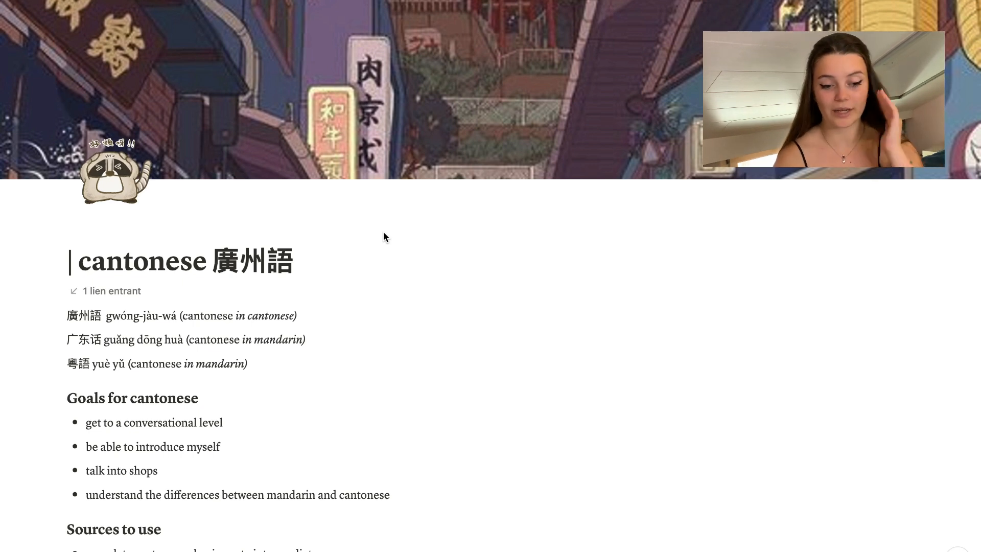
Review the complete cantonese chapters table down to the cantonese planning timeline, and go back to the life hub.
scroll(384, 233, "down", 4)
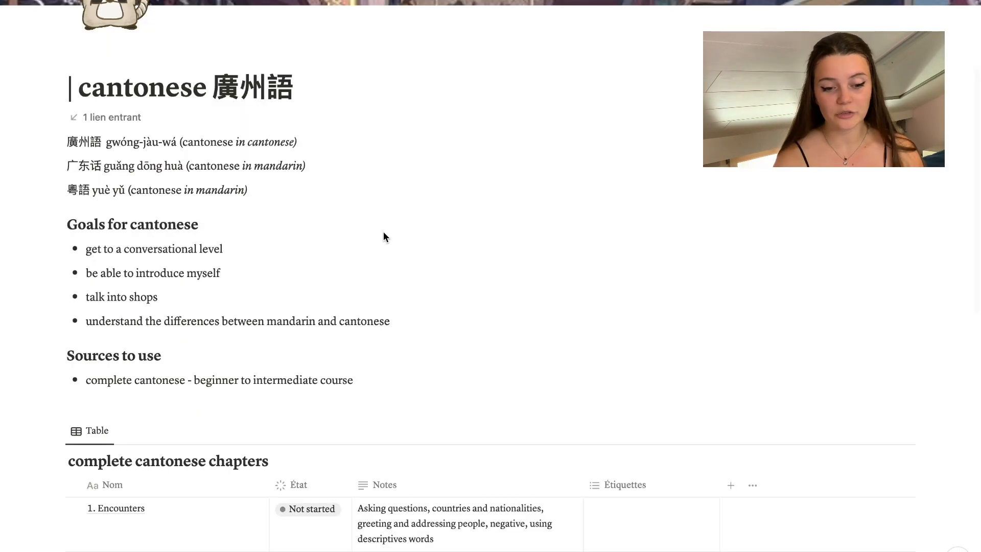
scroll(385, 237, "down", 5)
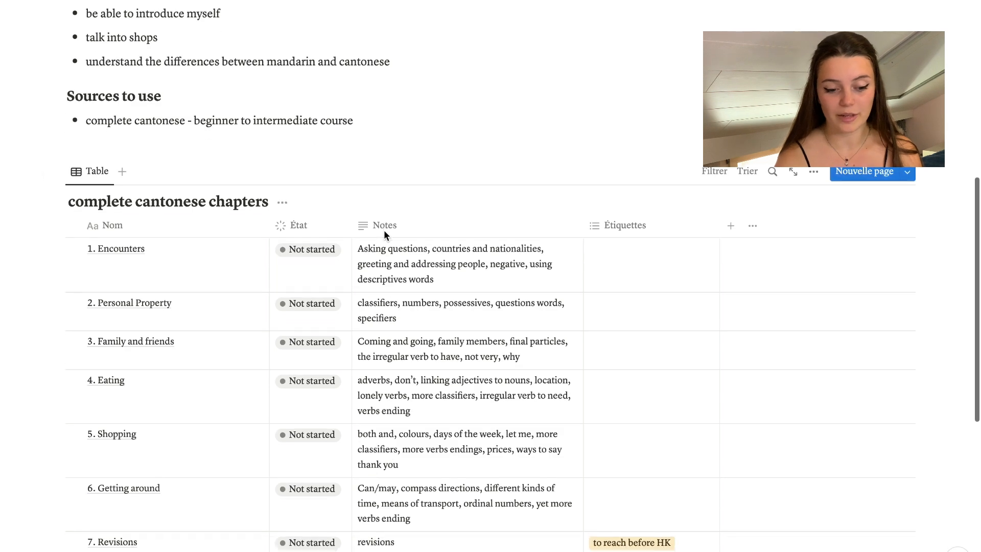
scroll(385, 235, "down", 3)
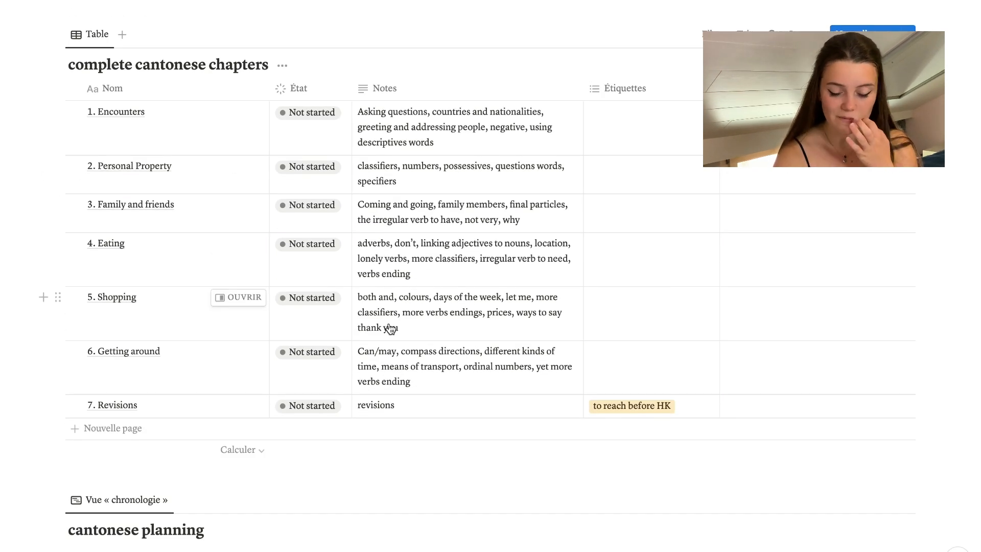
scroll(391, 328, "down", 2)
scroll(391, 329, "up", 4)
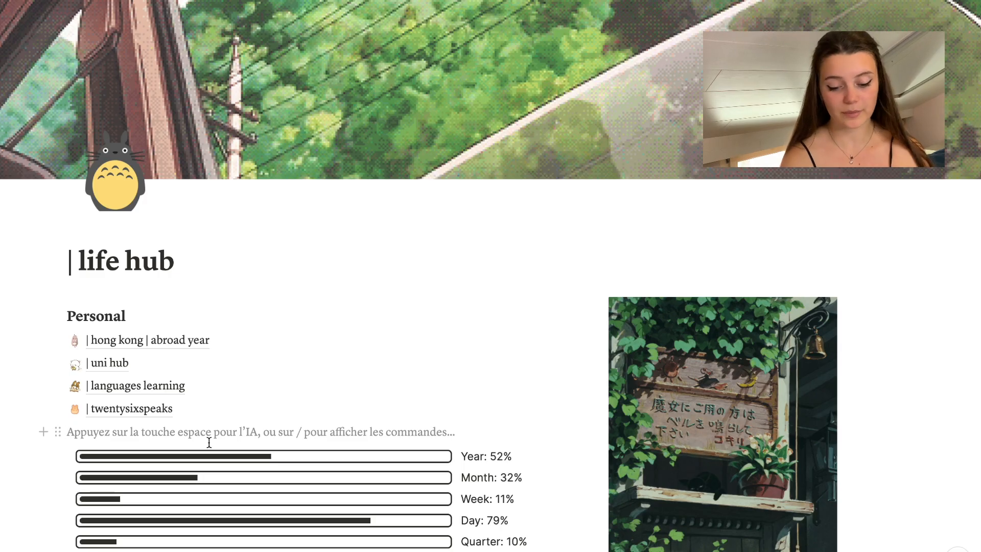
Insert a new sub-page in the life hub's Personal section, below twentysixspeaks.
type("/page")
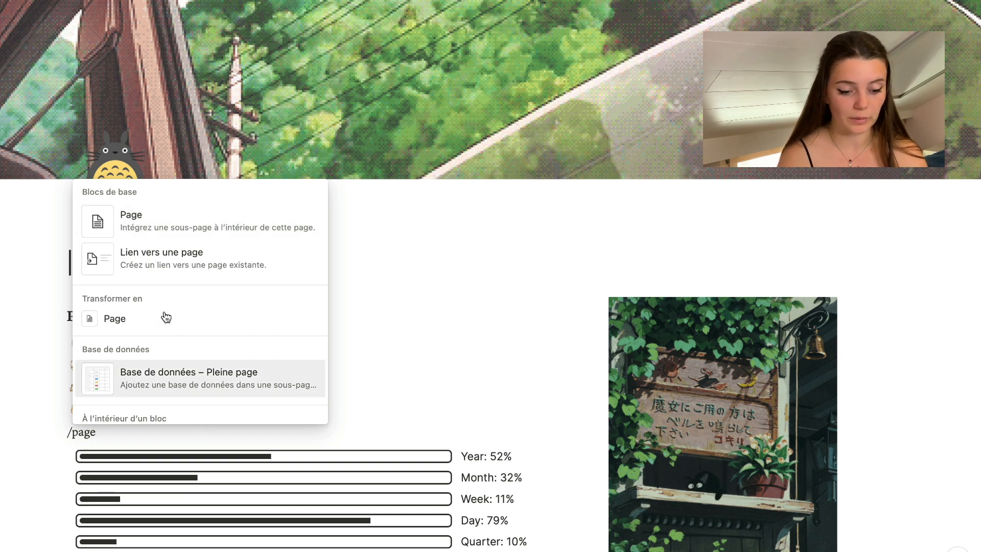
left_click(174, 225)
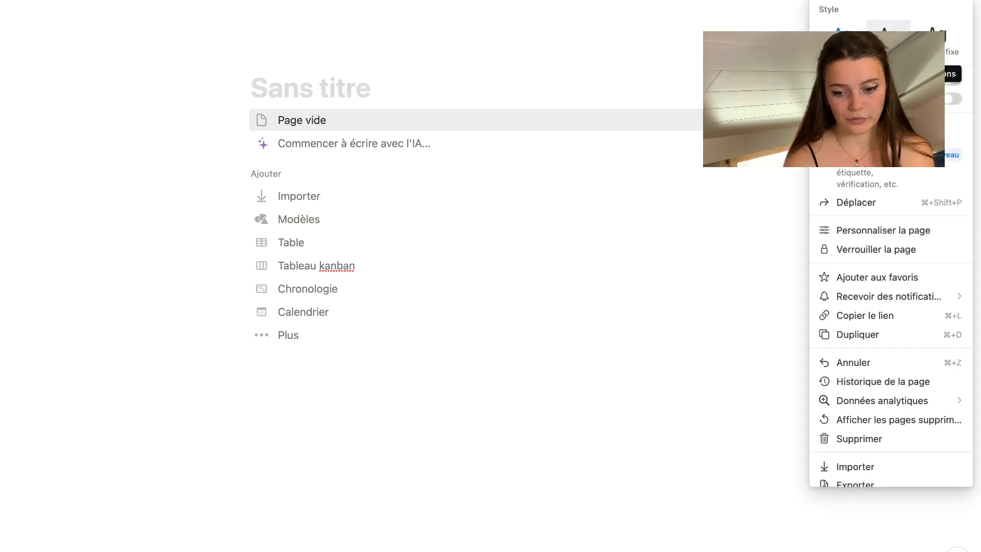
Set the new page to the serif font at full width and title it "| sports tracker".
left_click(889, 39)
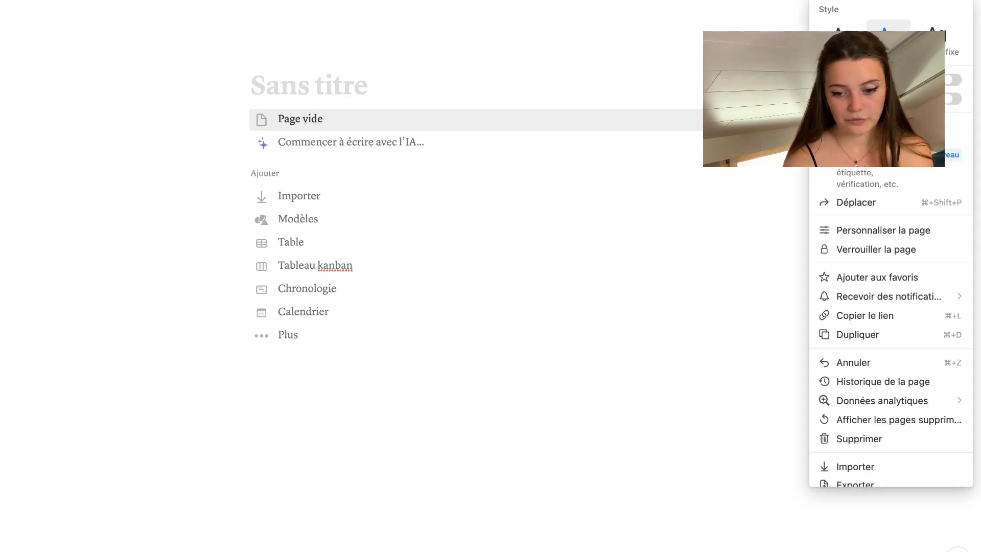
left_click(954, 99)
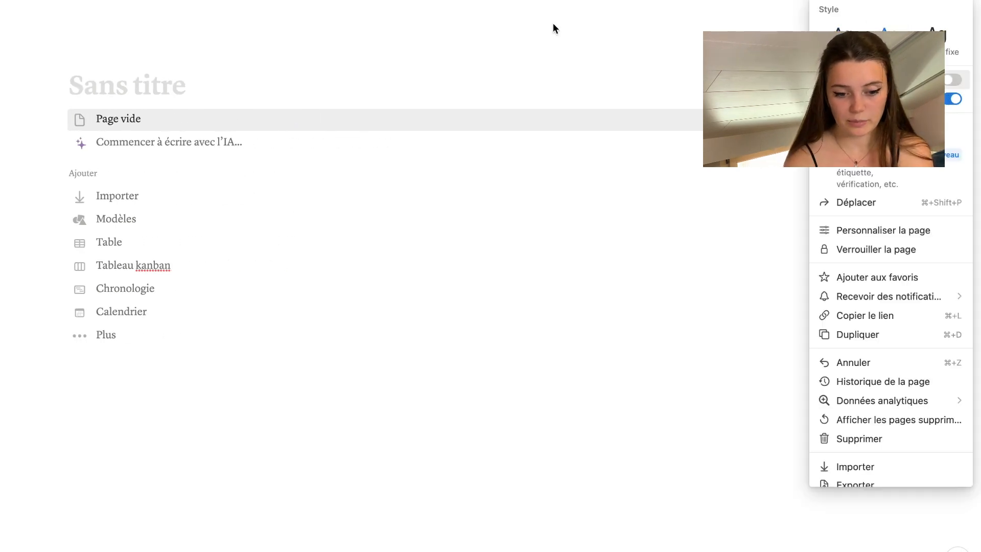
left_click(193, 89)
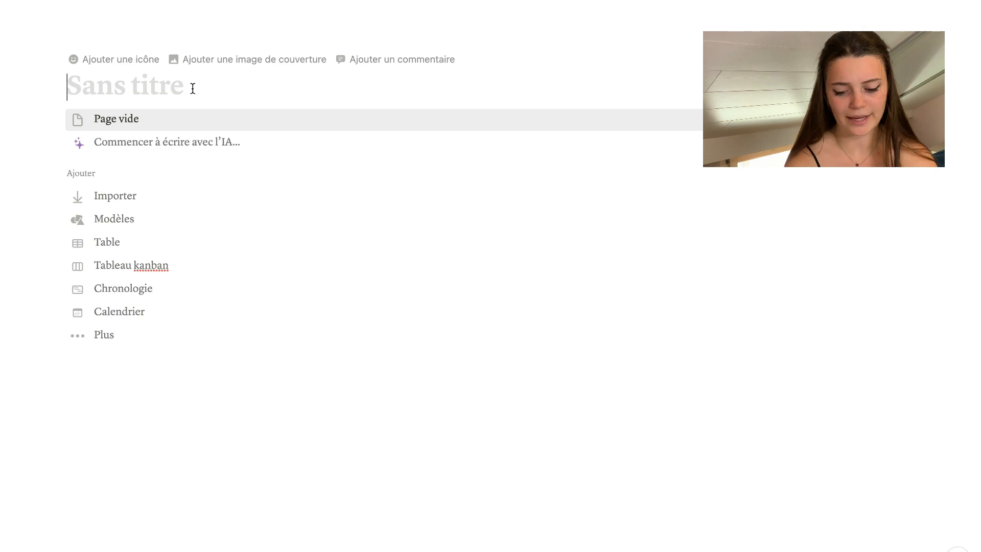
type("sports ")
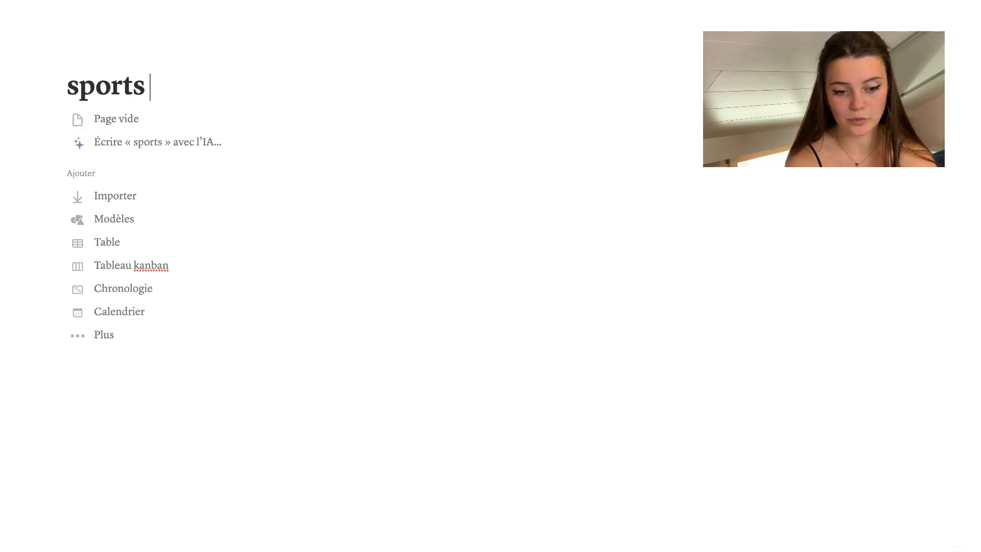
type("tracker")
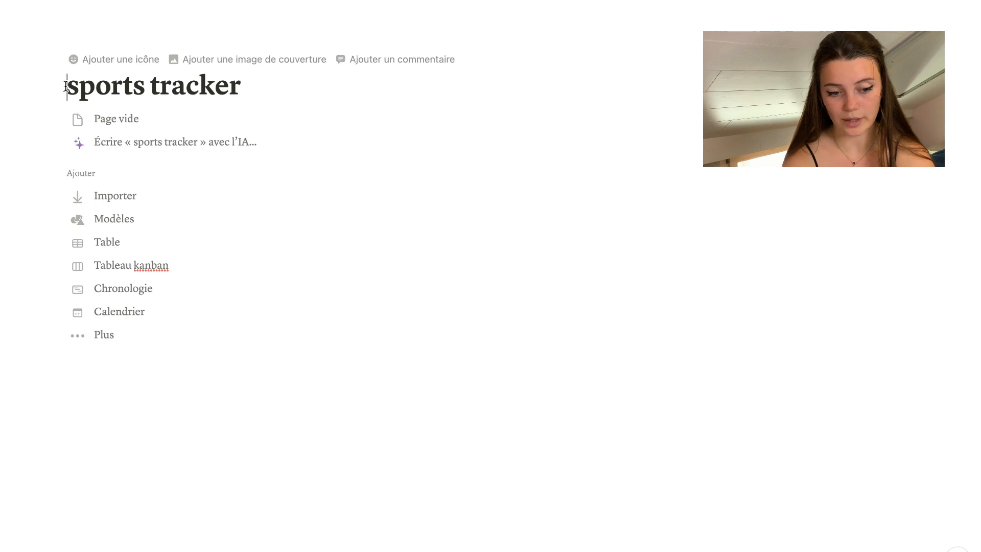
type("|")
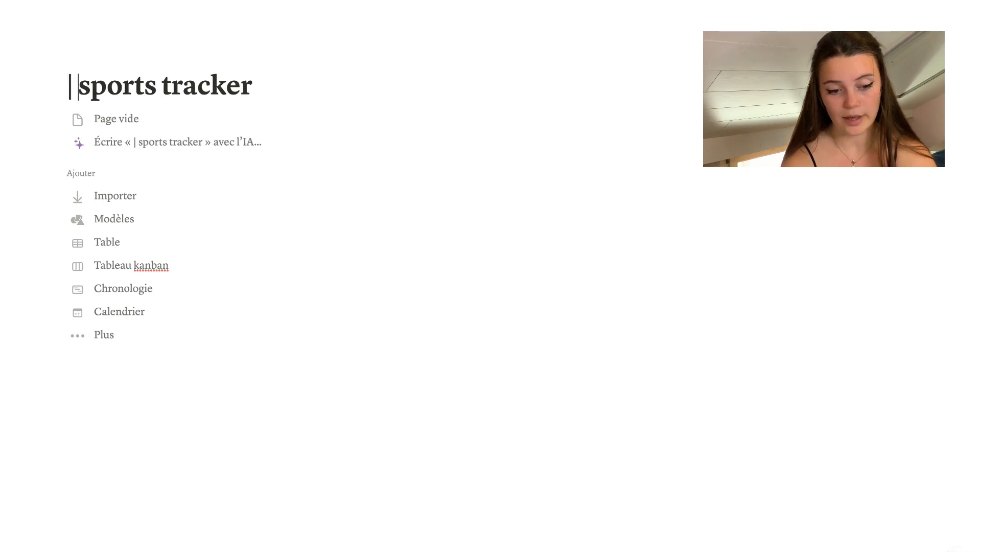
key("Return")
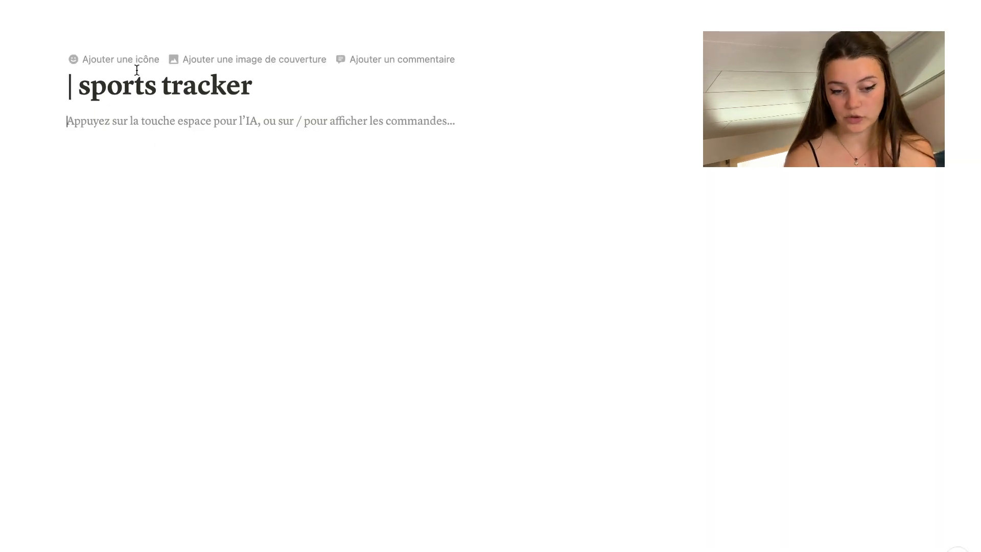
Add a cover image to the sports tracker page and search Pinterest for "sport aestethic wallpaper".
left_click(193, 65)
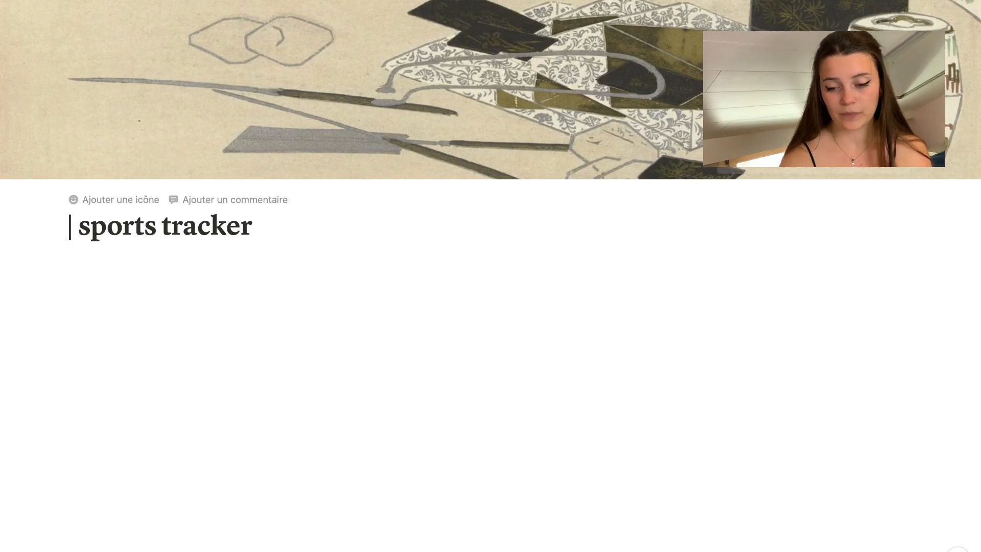
mouse_move(808, 166)
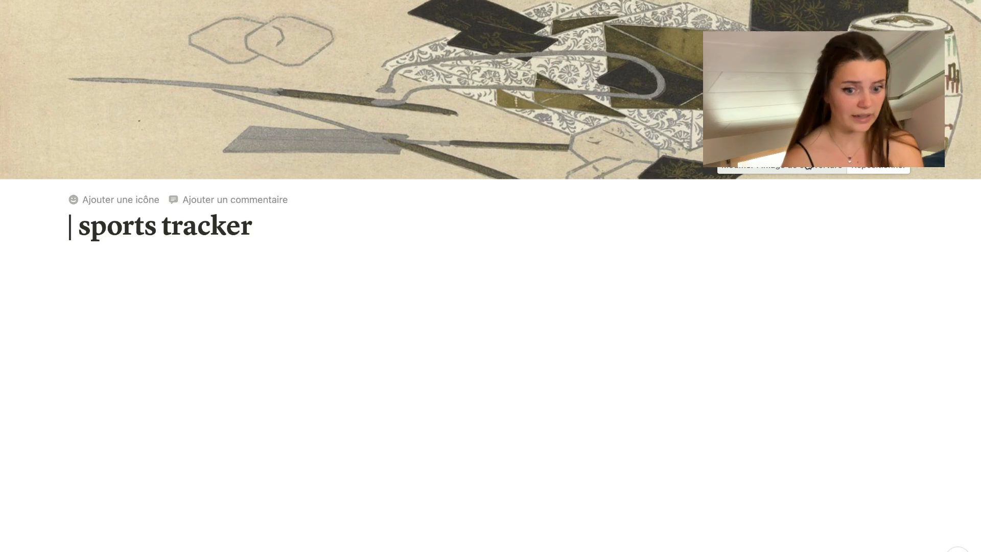
type("s")
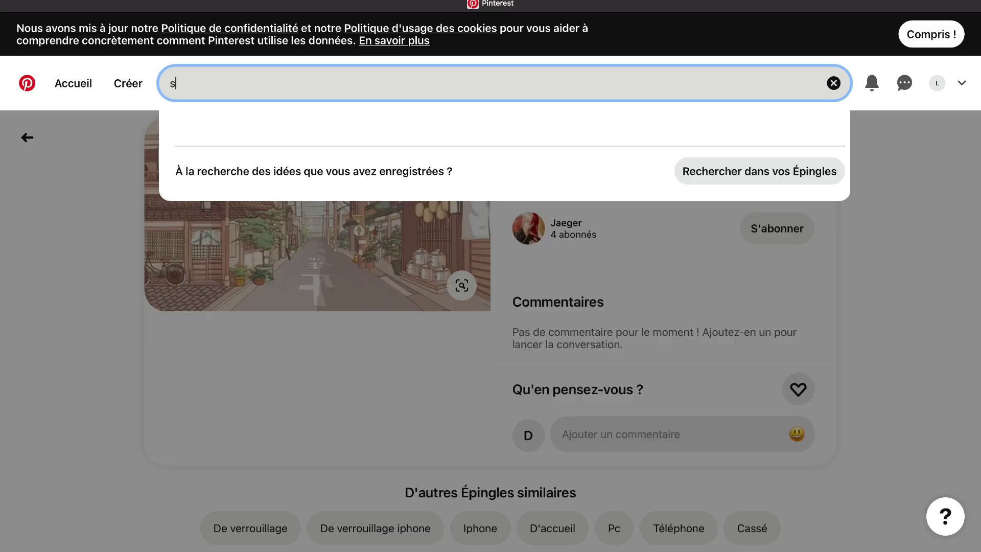
type("port aestethic wallpaper")
key("Return")
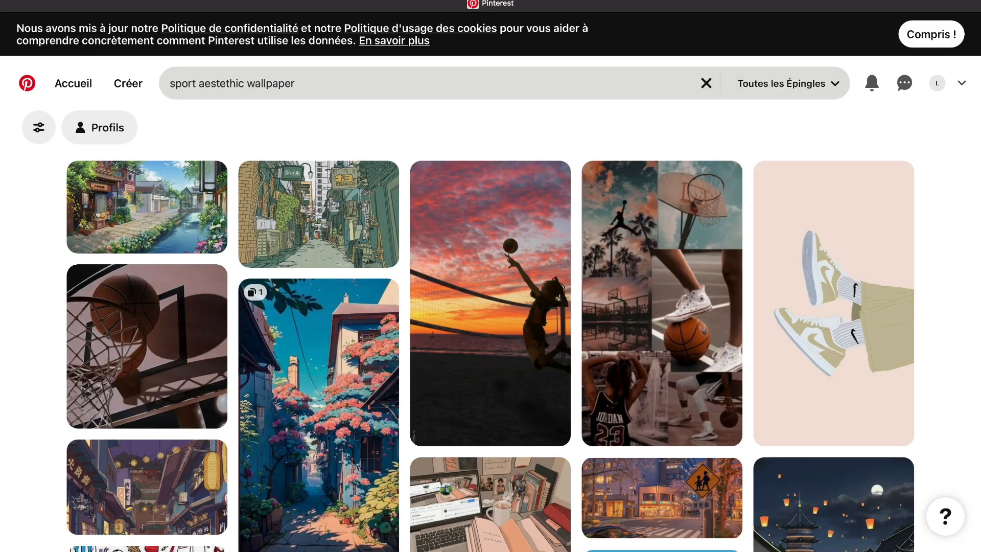
scroll(318, 372, "down", 15)
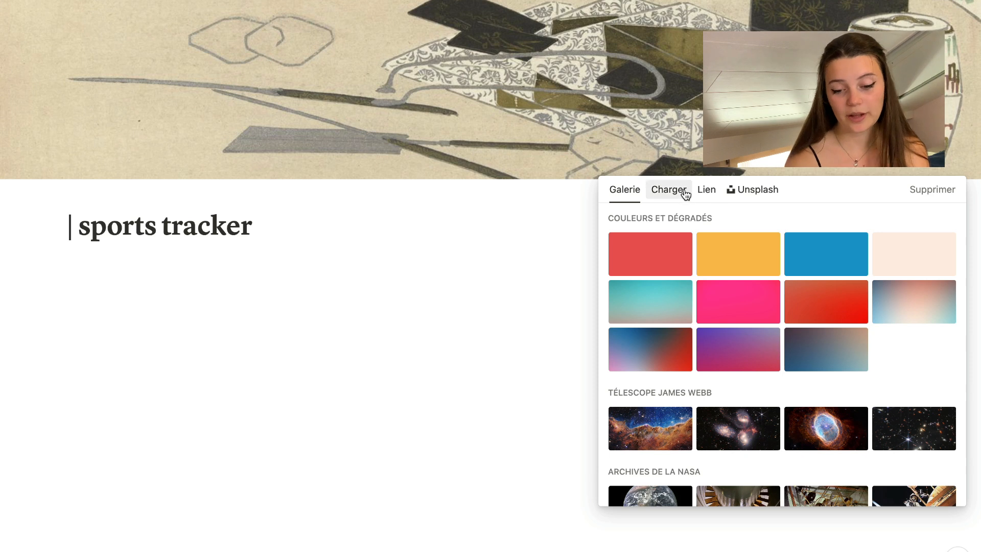
Replace the page cover with an uploaded swimming pool image and reposition it to show the pool lanes below the flags.
left_click(685, 193)
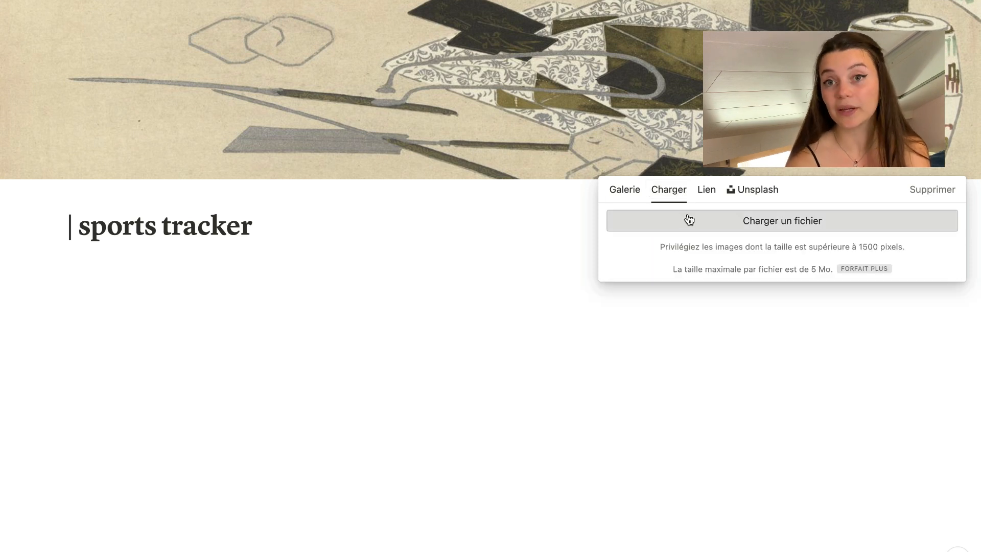
left_click(688, 221)
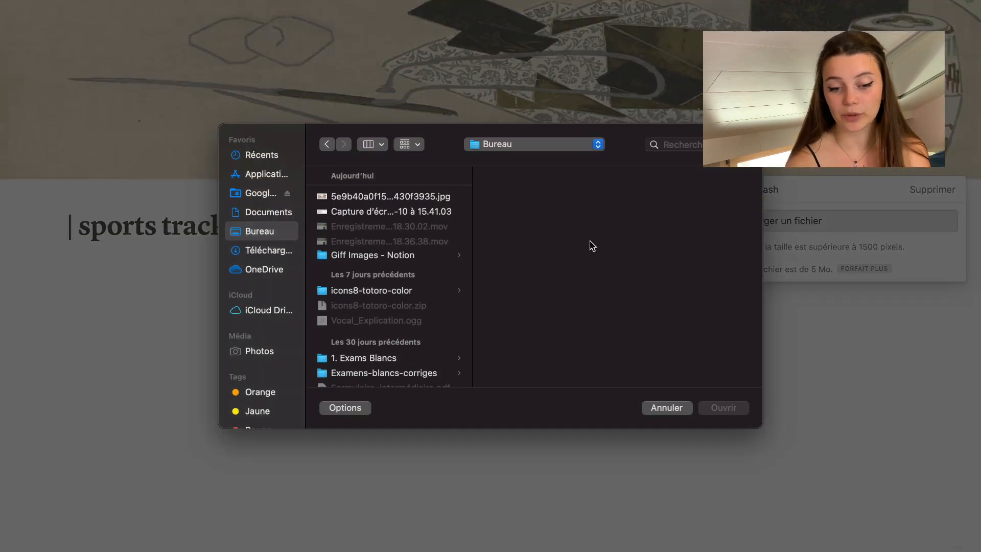
left_click(266, 249)
left_click(267, 233)
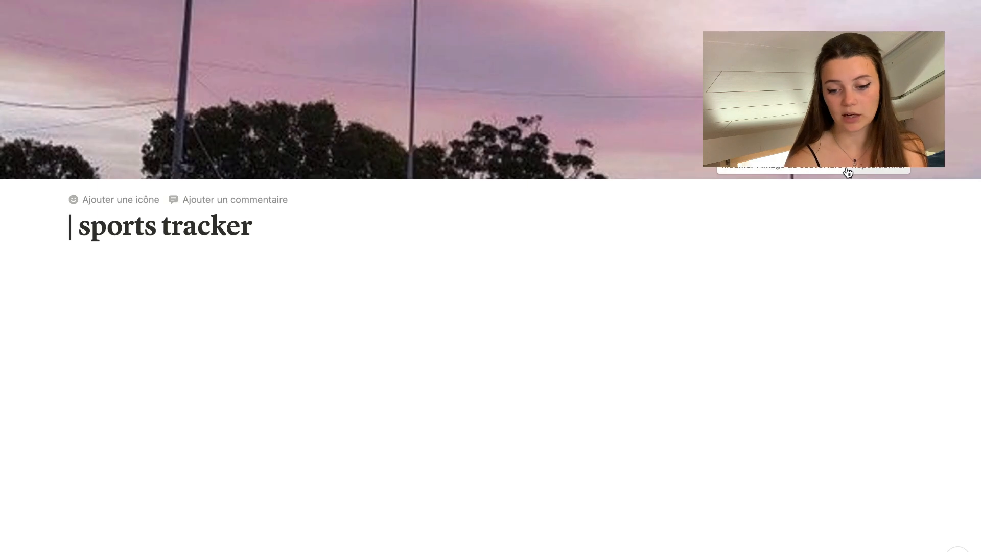
left_click(867, 171)
left_click_drag(863, 156, 863, 43)
left_click(721, 265)
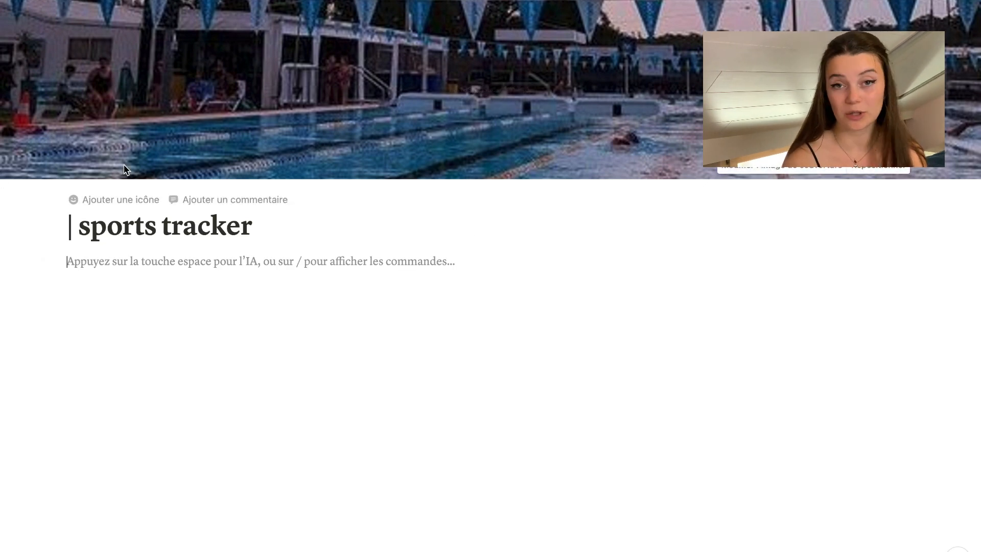
Add an icon to the page and look through the built-in icon set for a sports replacement.
left_click(122, 198)
left_click(95, 183)
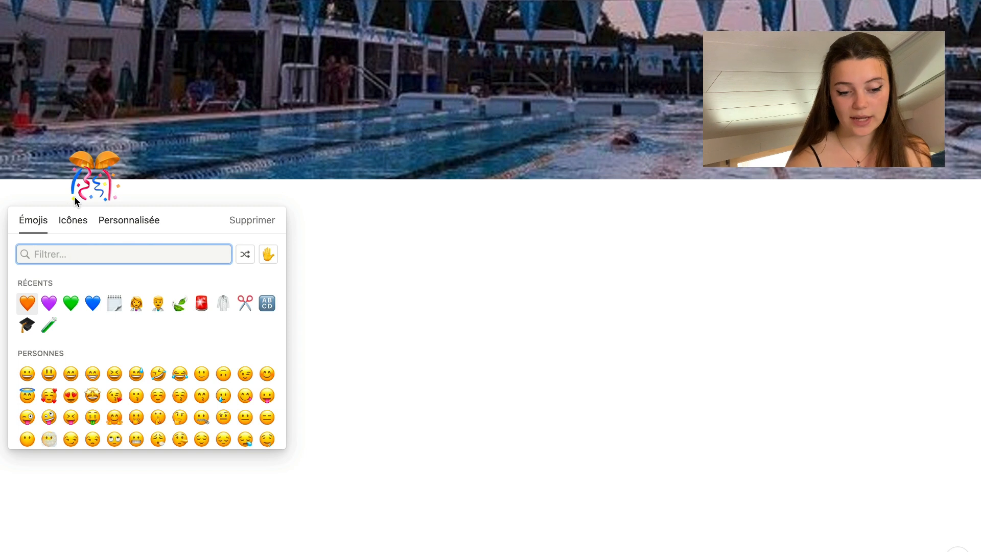
left_click(74, 224)
scroll(115, 394, "down", 5)
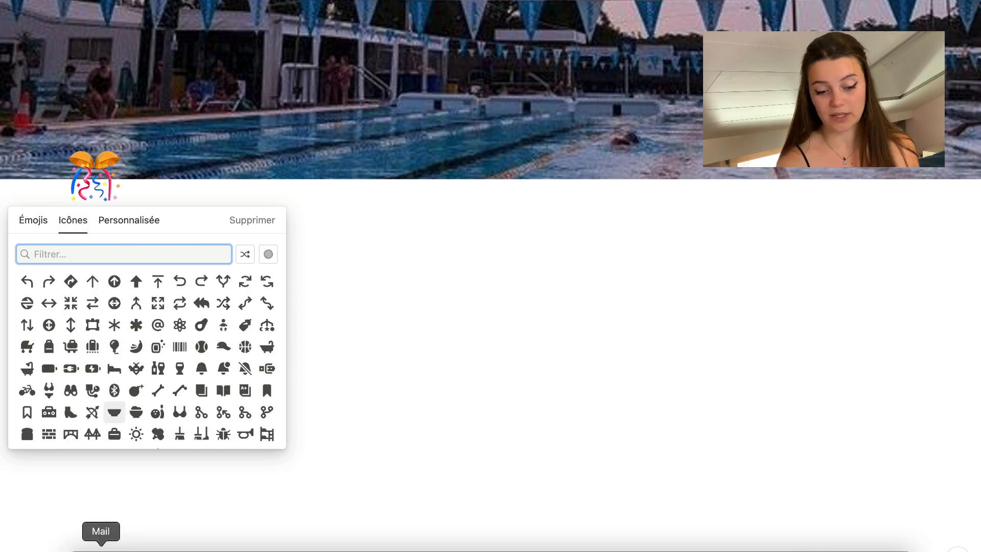
Switch to the Flaticon website and search its icons for "sports".
left_click(142, 546)
left_click(176, 76)
type("spo")
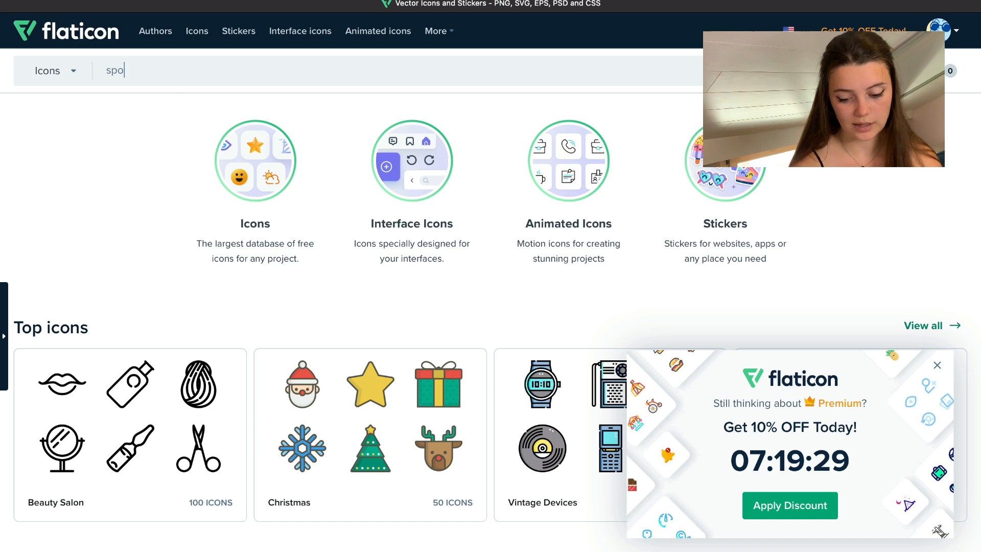
type("rts")
key("Return")
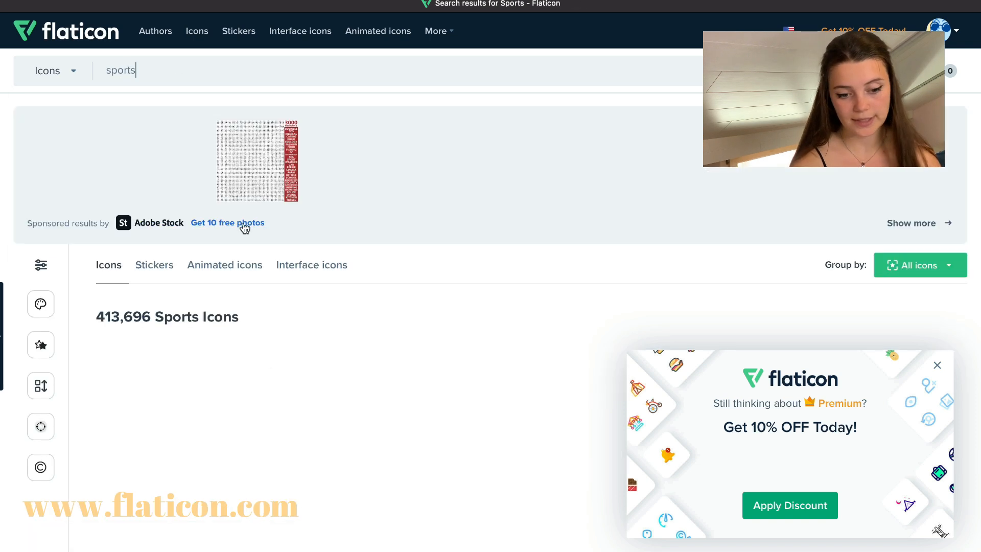
Browse the sports icons and download the soccer ball and red basketball icon as a free PNG.
scroll(265, 360, "down", 5)
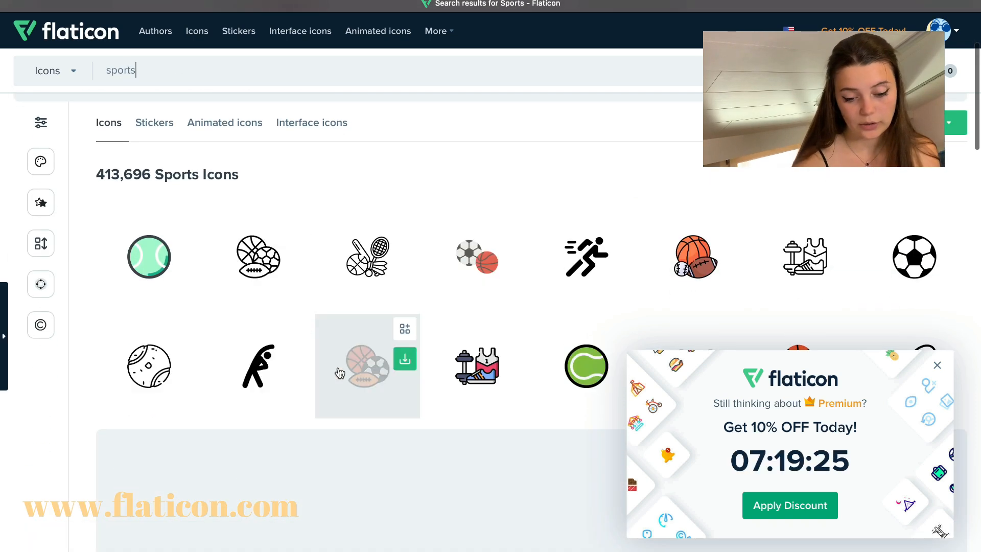
scroll(555, 326, "down", 2)
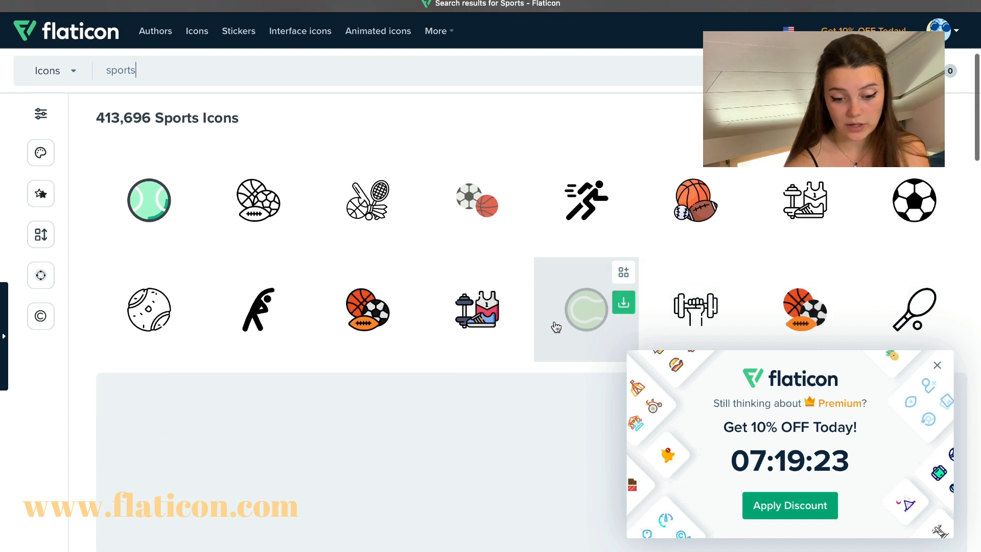
scroll(545, 346, "down", 14)
scroll(547, 350, "up", 4)
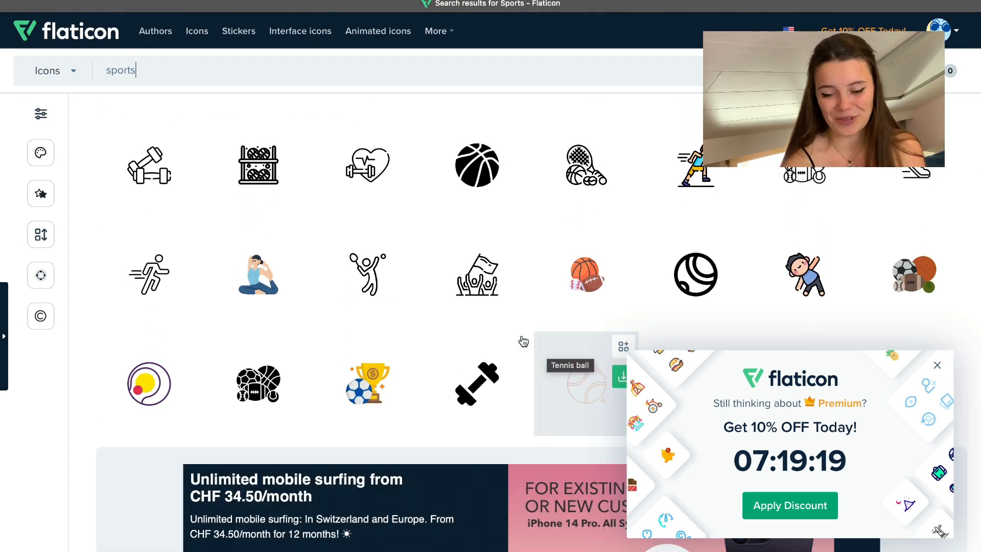
scroll(453, 240, "up", 10)
left_click(387, 373)
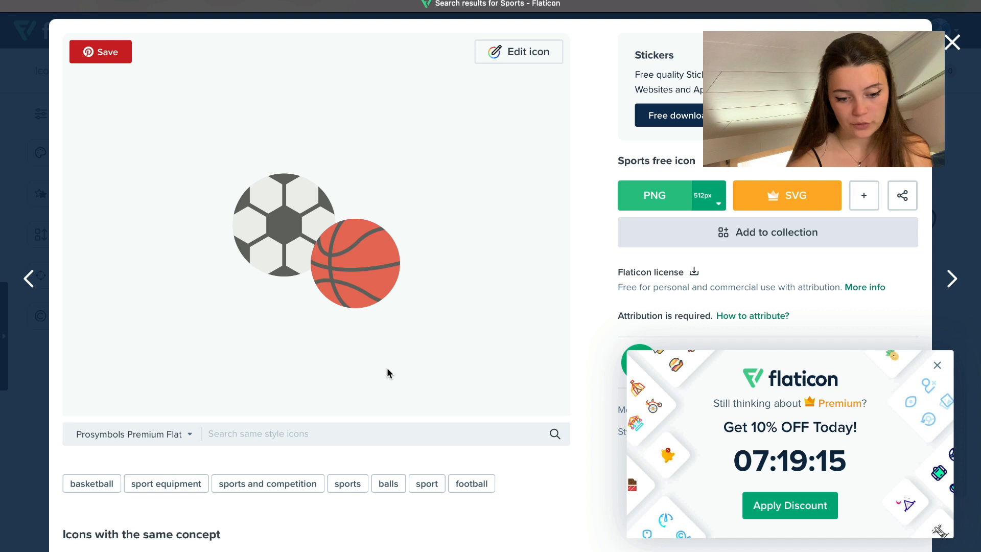
left_click(657, 196)
scroll(685, 240, "down", 1)
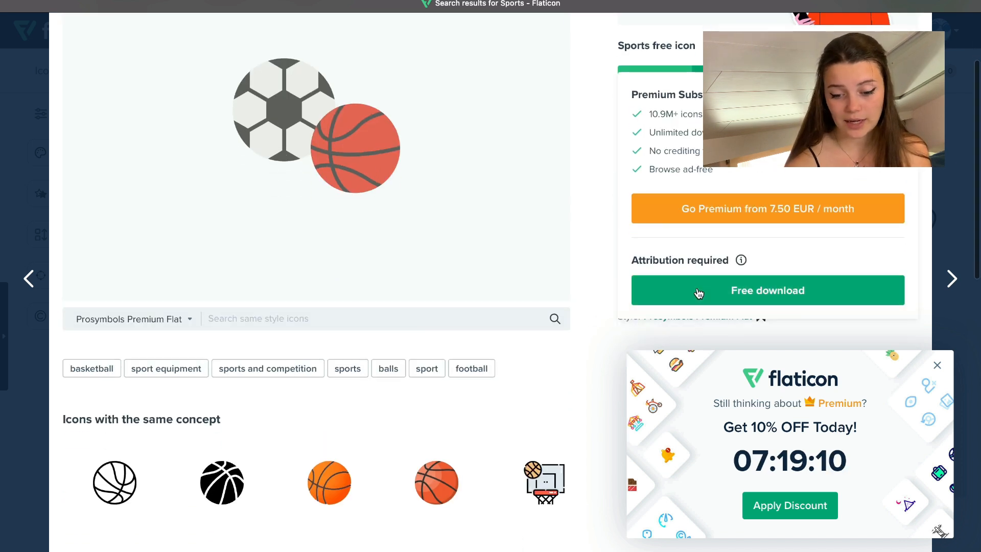
left_click(699, 291)
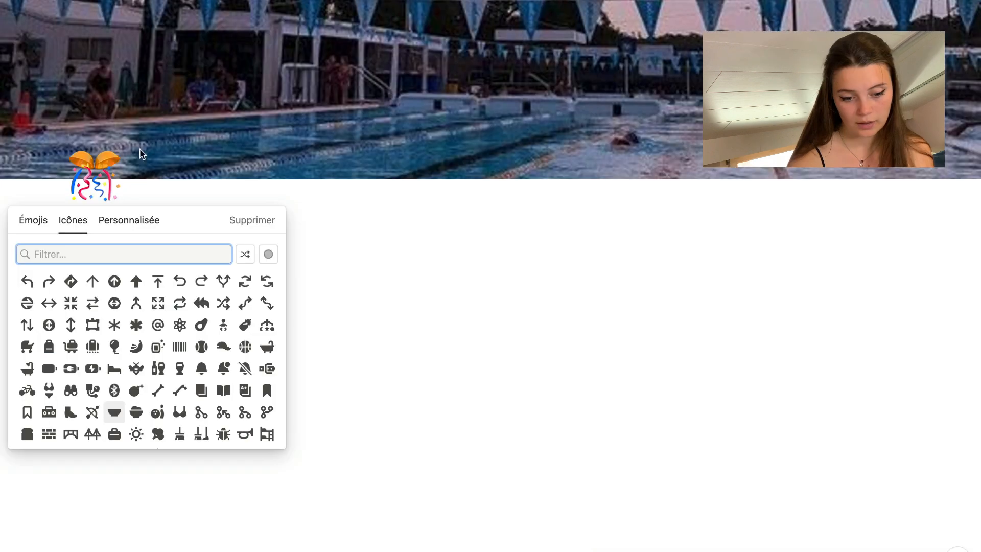
Set the downloaded sports.png file as the page's custom icon.
left_click(114, 228)
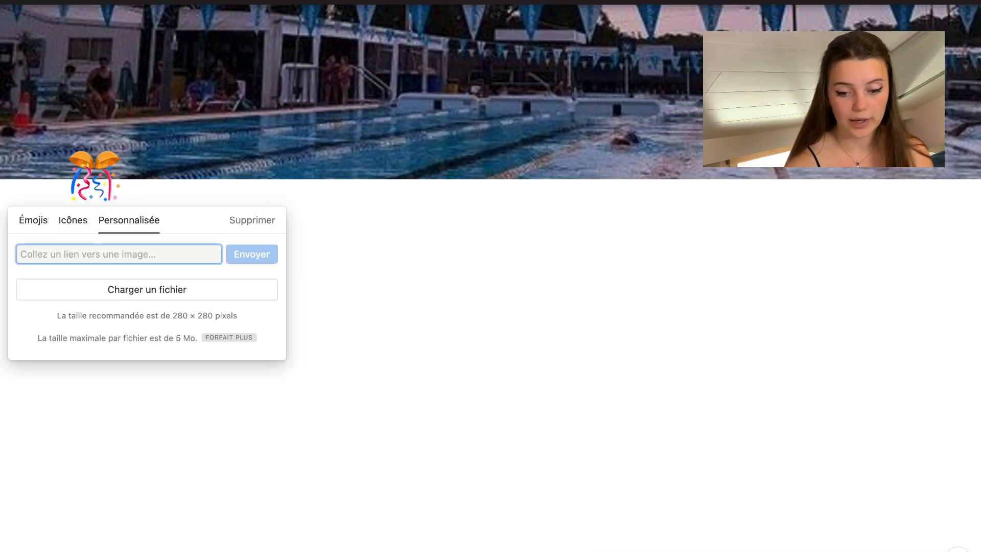
key("super+space")
type("sports.")
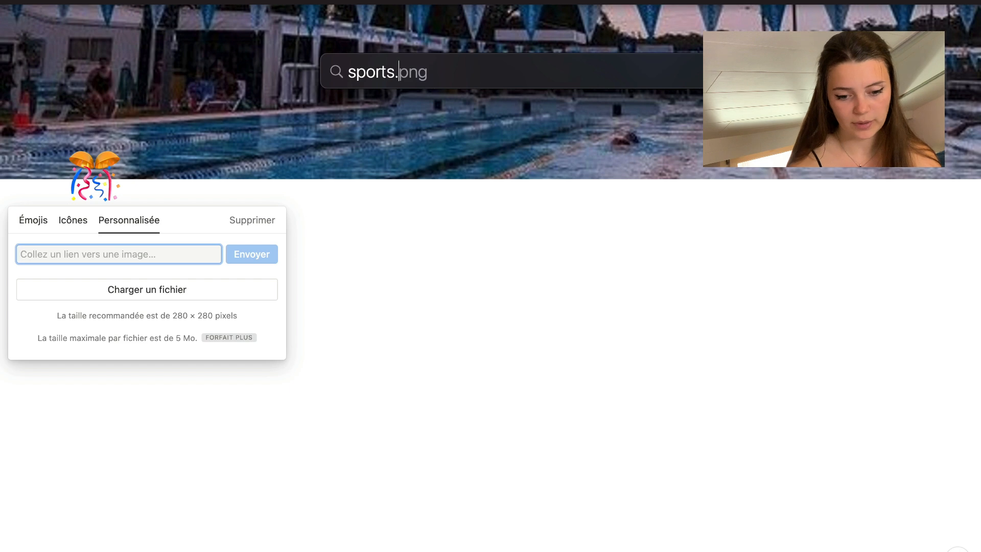
left_click_drag(367, 105, 196, 282)
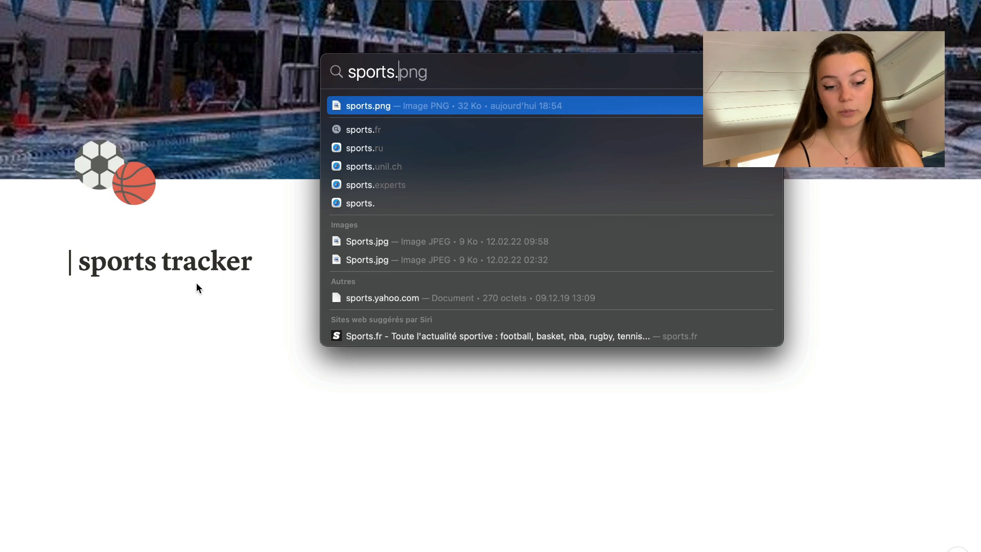
left_click(213, 309)
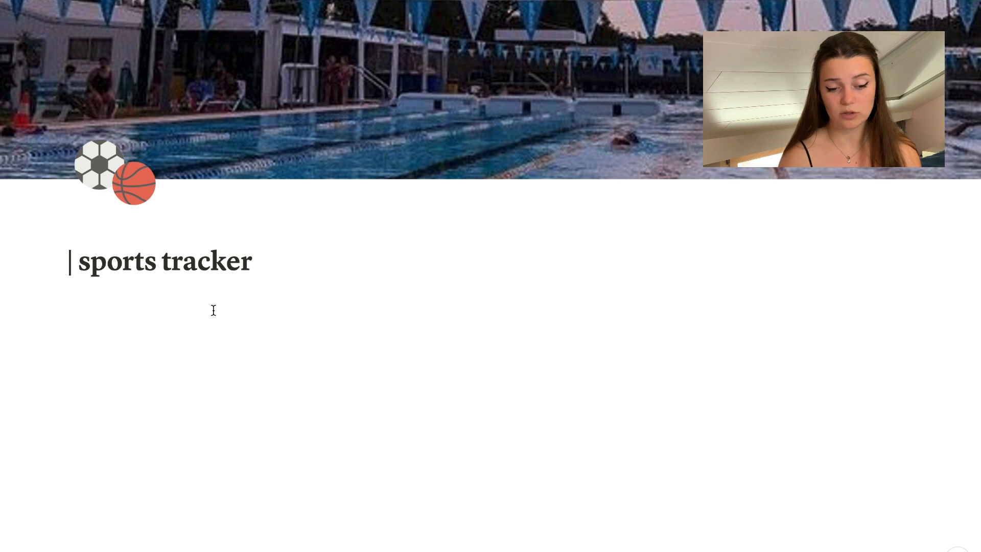
Insert a calendar view below the page title, backed by a new database.
left_click(212, 324)
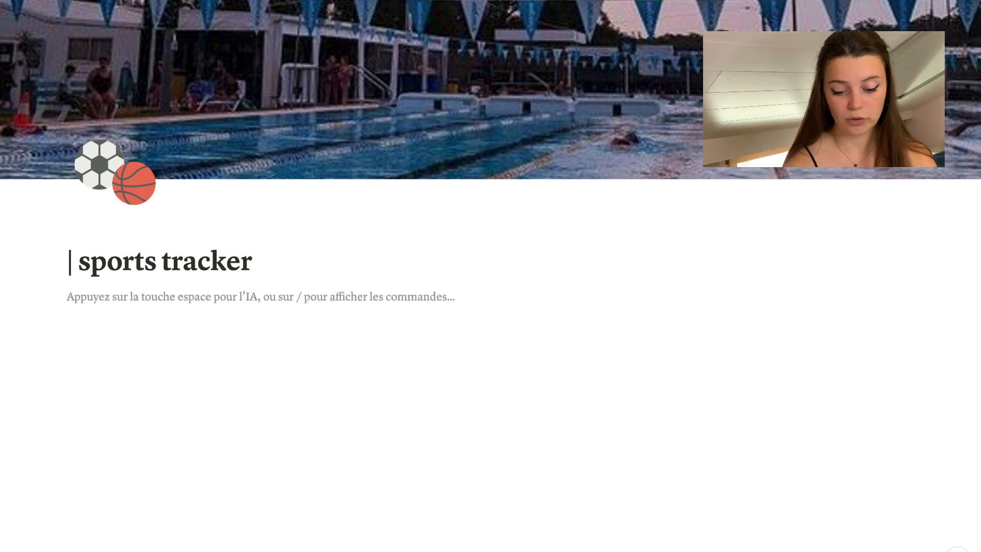
type("/calen")
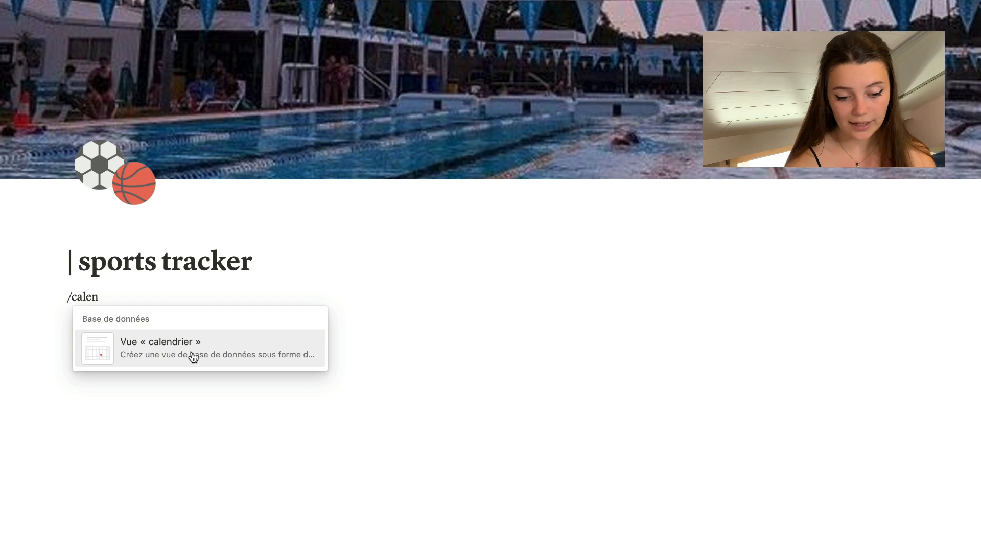
key("BackSpace")
key("BackSpace")
key("BackSpace")
key("BackSpace")
key("BackSpace")
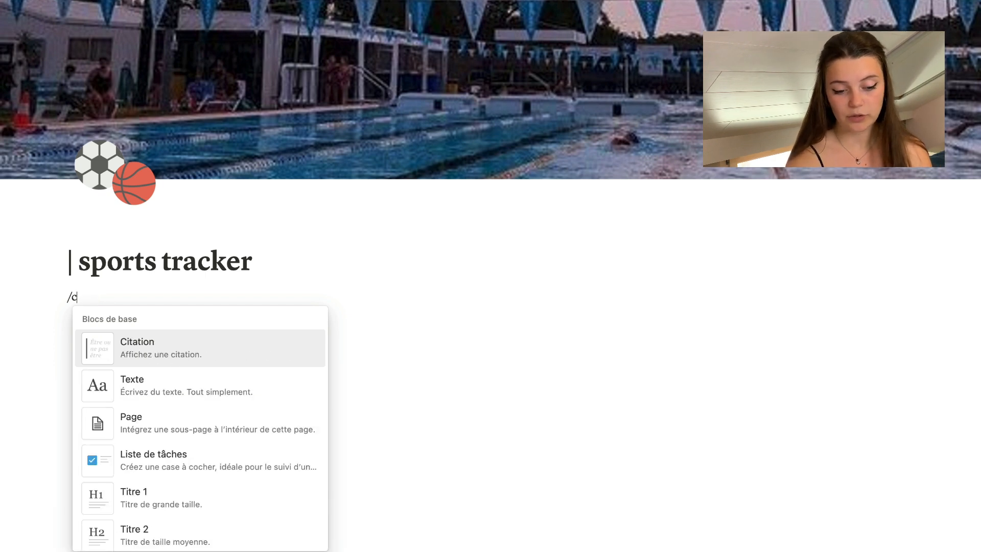
scroll(221, 369, "down", 15)
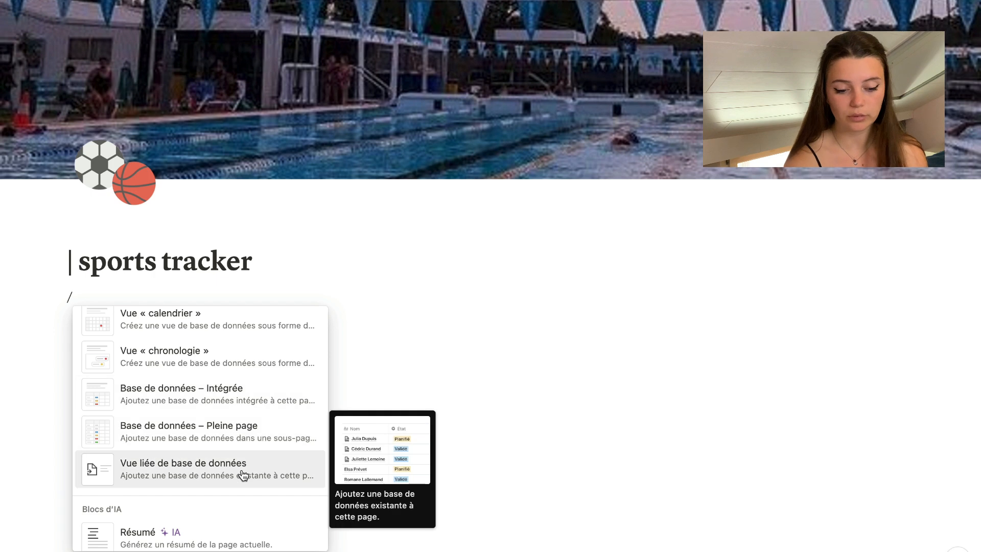
scroll(245, 472, "up", 5)
type("calen")
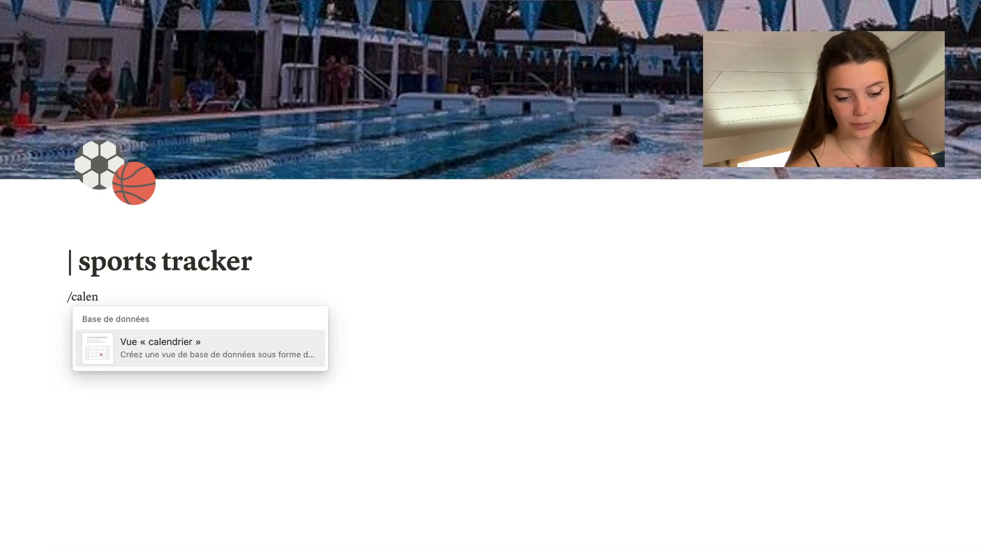
left_click(202, 357)
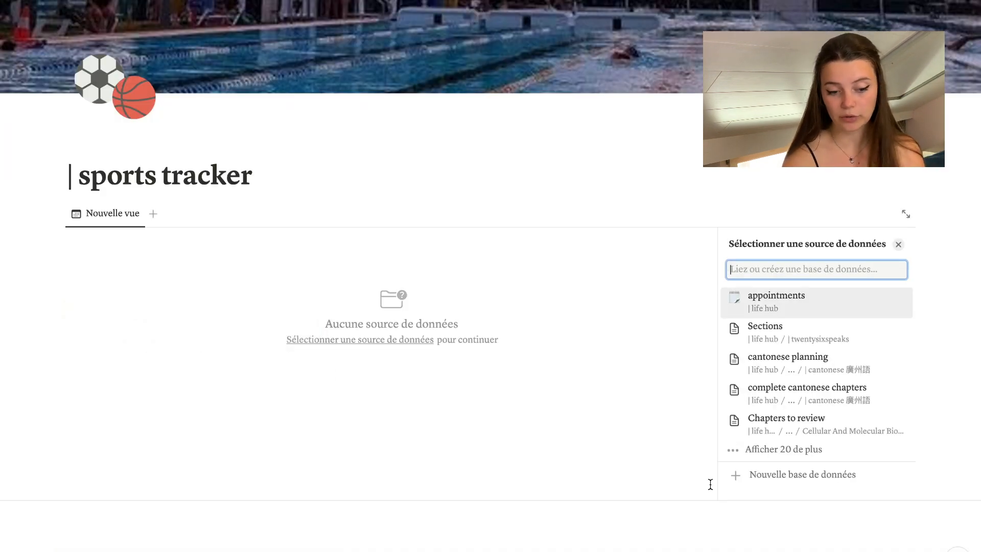
left_click(791, 475)
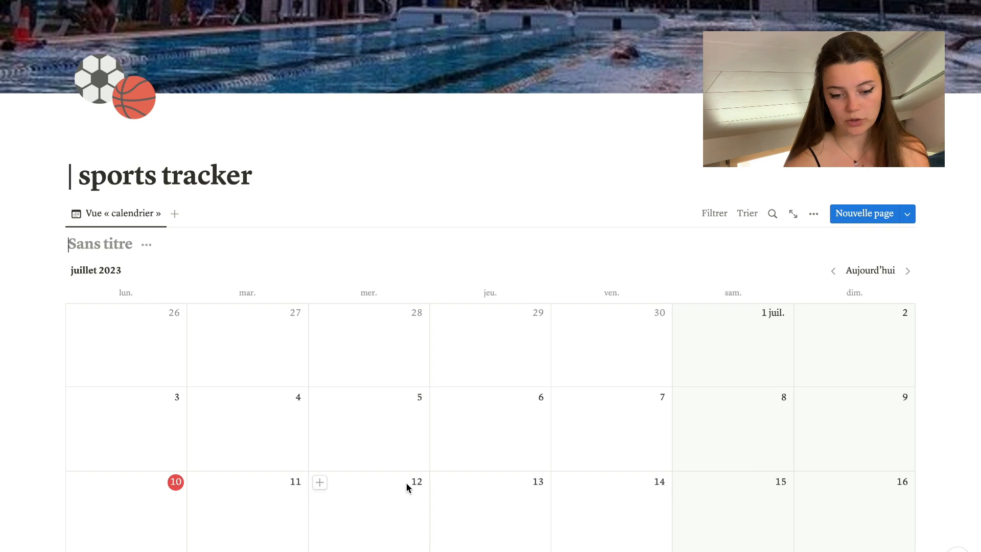
Set the calendar's layout to weekly display (Hebdomadaire).
scroll(406, 483, "down", 3)
scroll(461, 301, "down", 2)
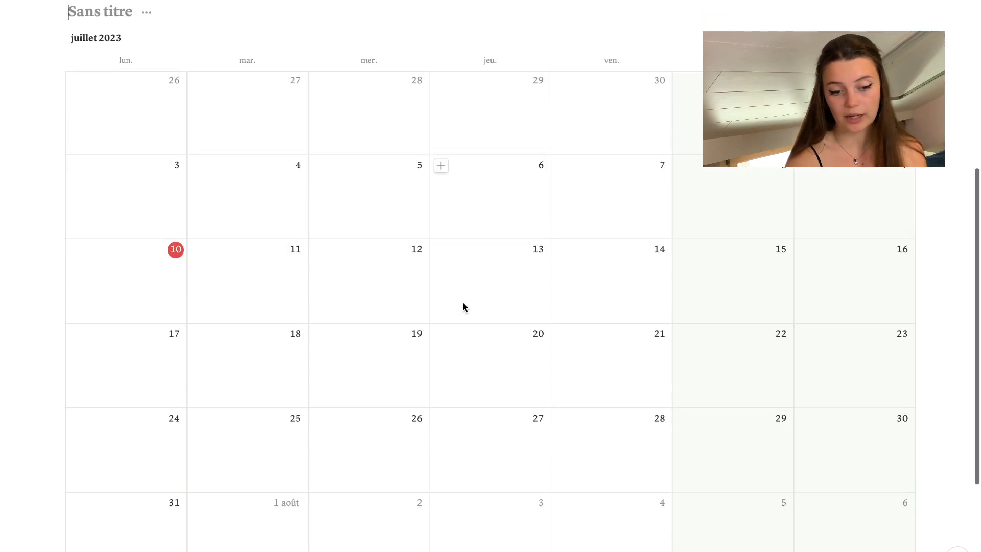
scroll(462, 306, "down", 2)
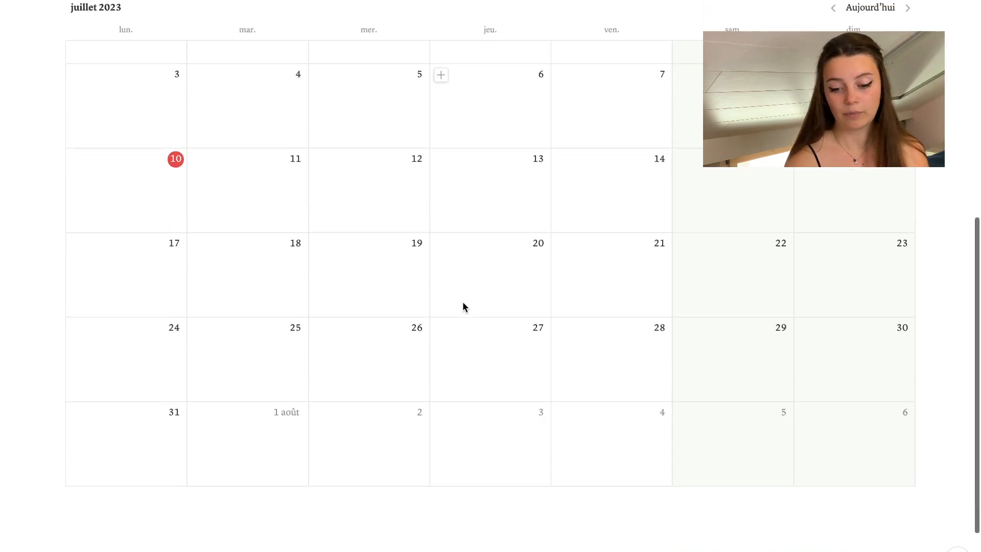
scroll(462, 301, "up", 6)
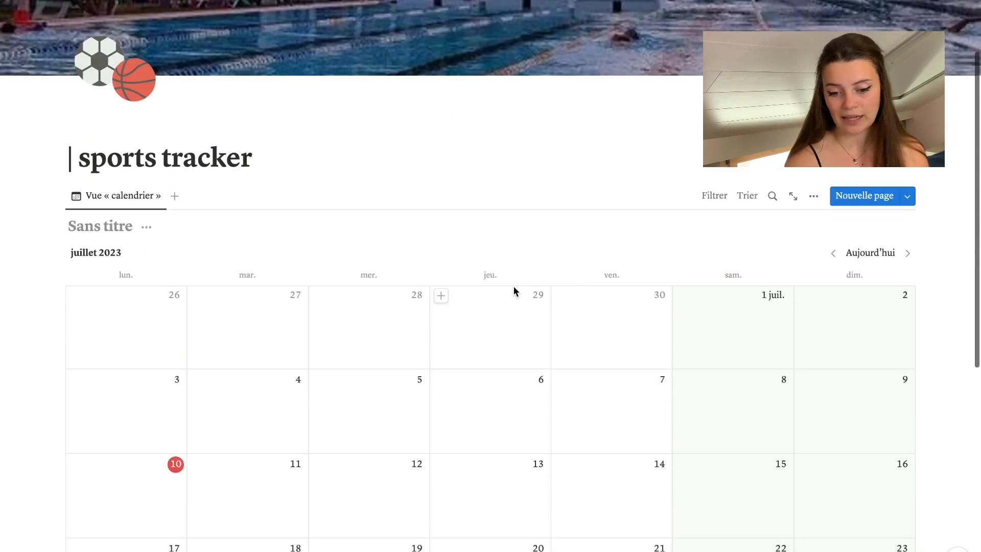
left_click(816, 201)
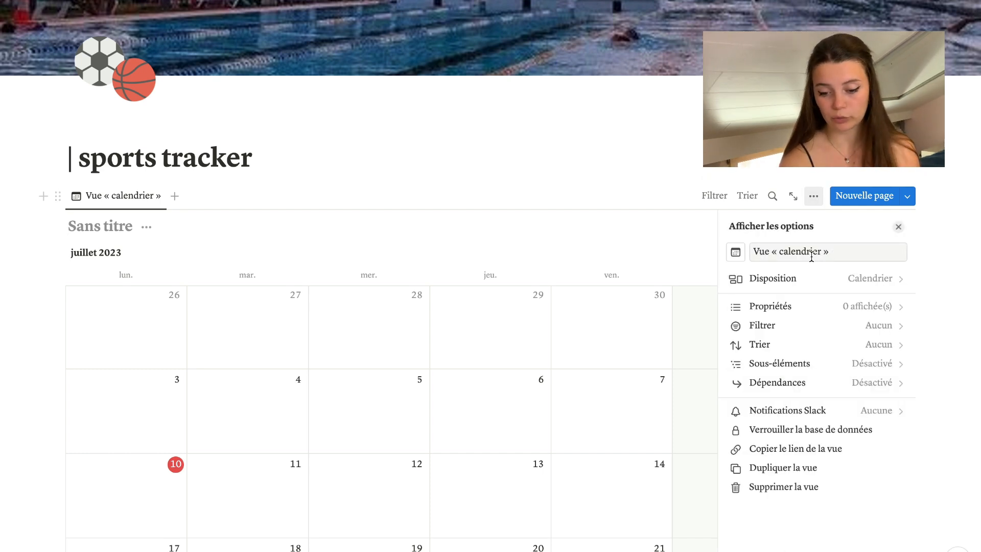
left_click(808, 286)
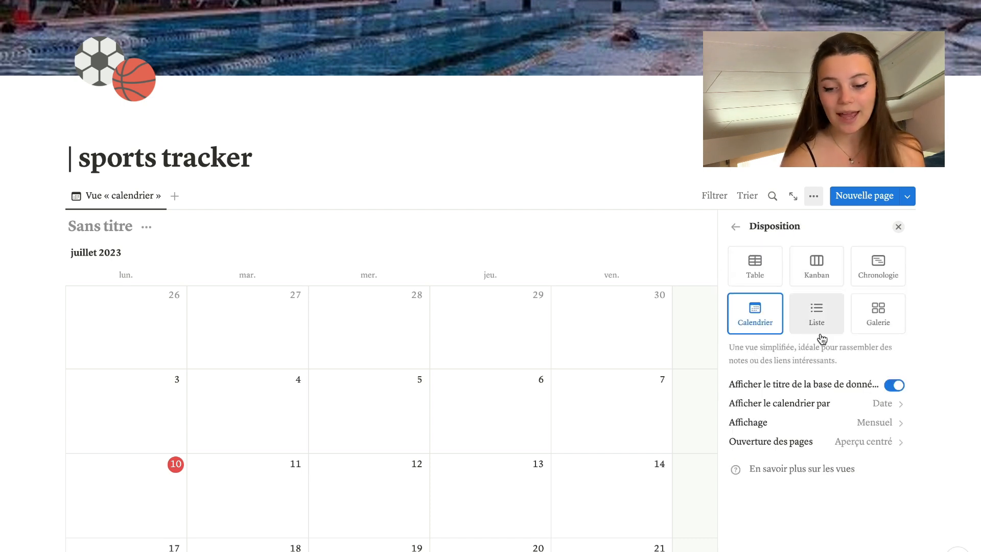
left_click(761, 422)
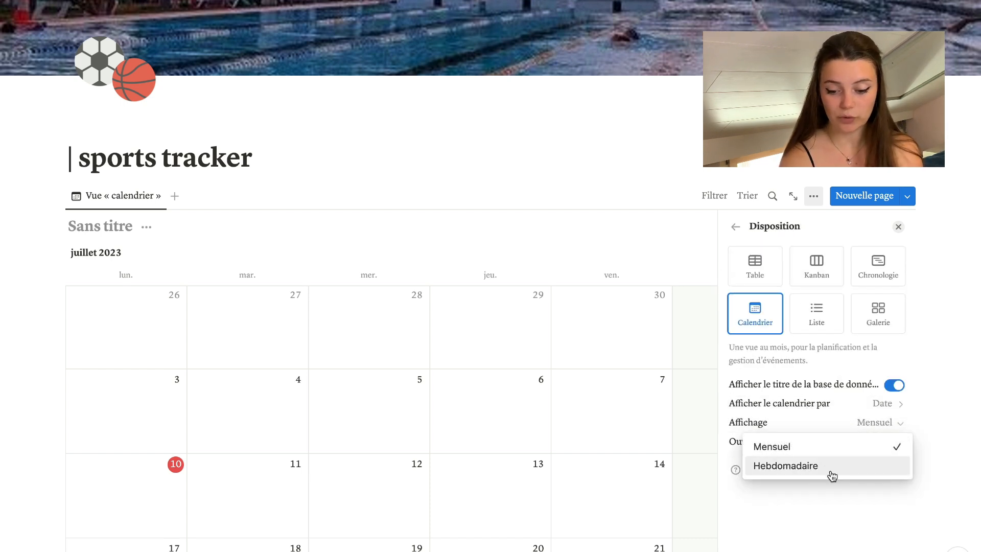
left_click(831, 467)
left_click(250, 293)
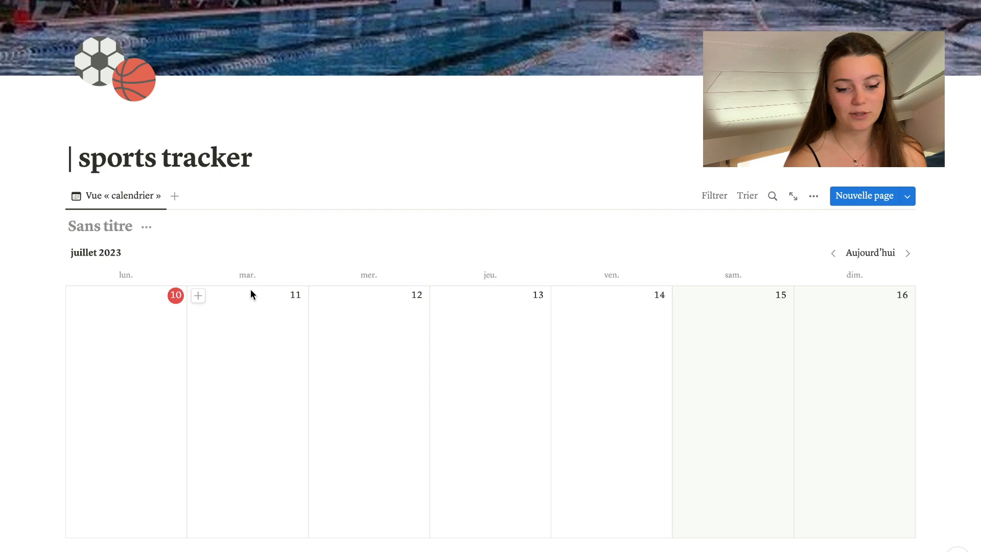
Open a new calendar entry for 11 July 2023, view its properties and discard it.
left_click(197, 298)
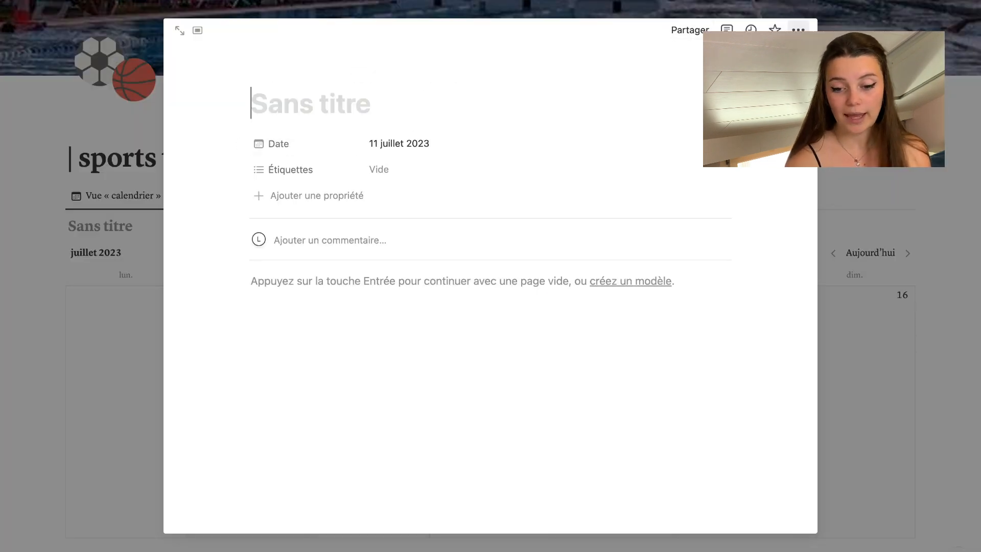
left_click(798, 30)
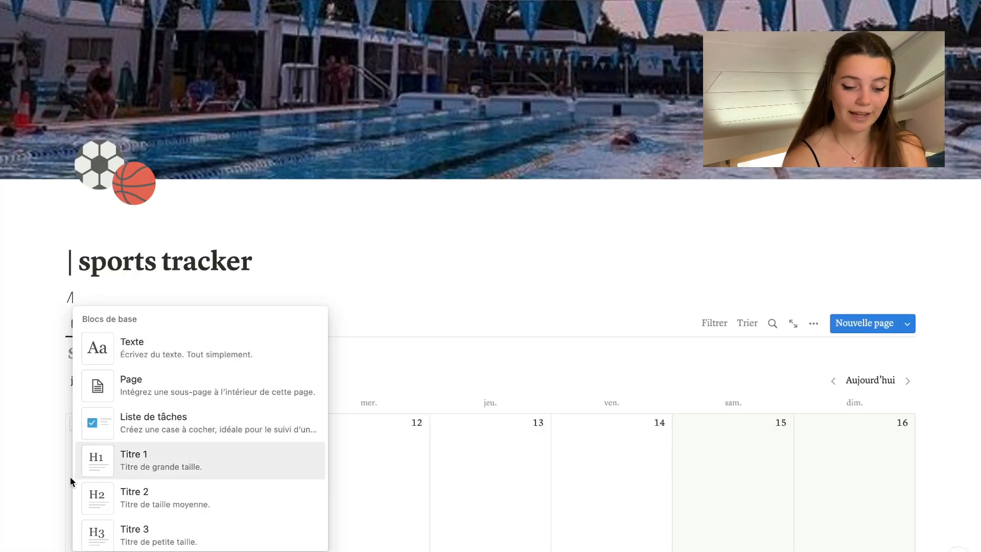
Insert an inline database (Base de données – Intégrée) above the calendar and title it "Fitness".
scroll(125, 449, "down", 15)
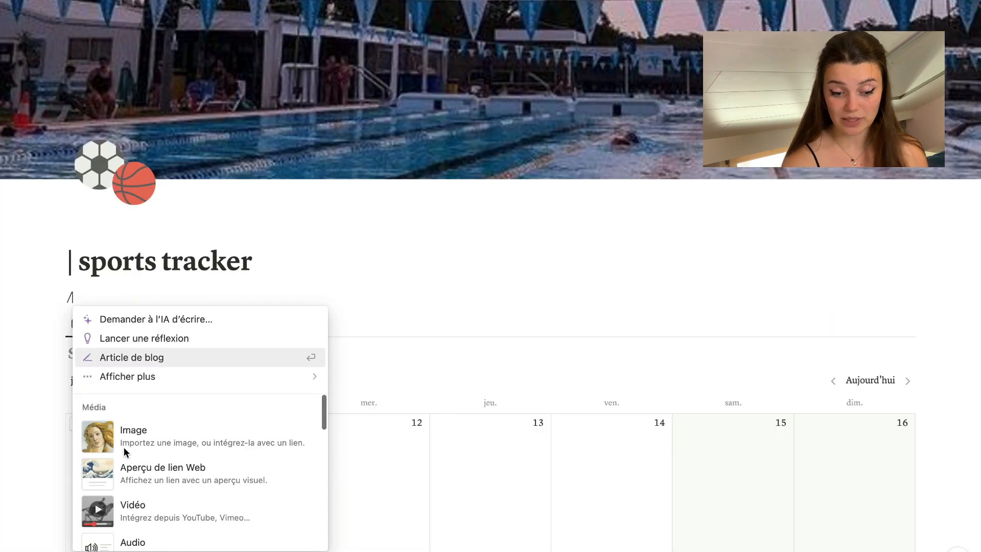
scroll(125, 452, "down", 5)
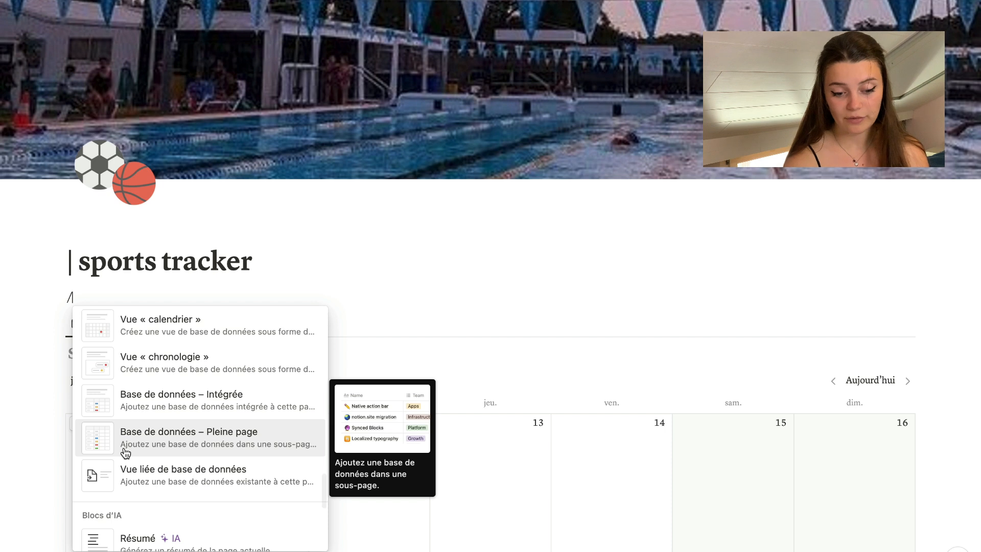
left_click(142, 414)
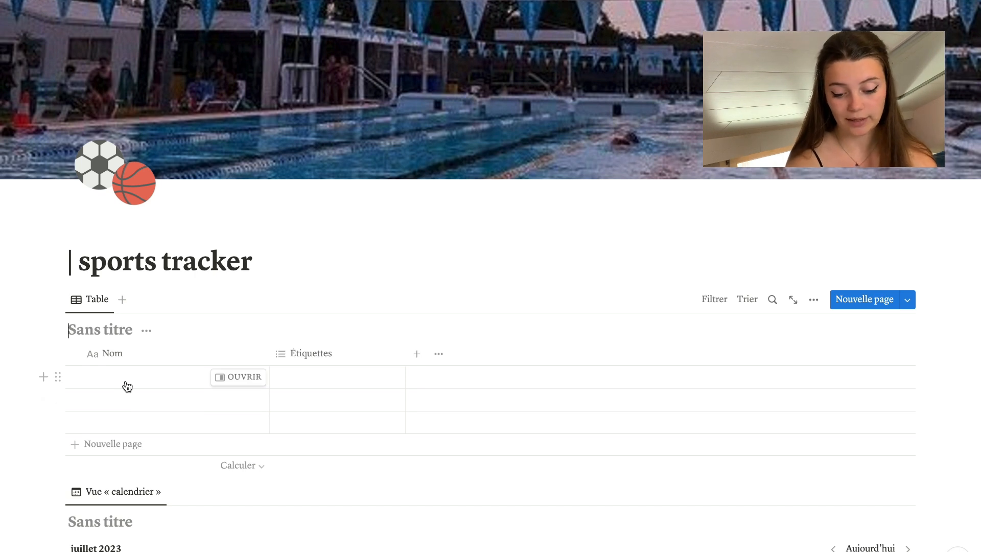
type("Fitness")
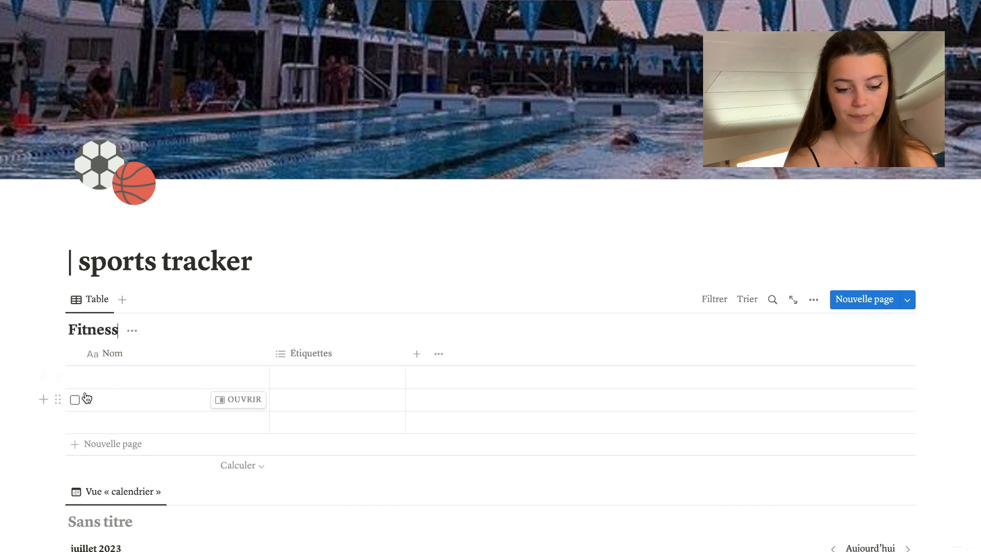
Name the three rows of the Fitness table "cardio", "legs" and "arms".
left_click(112, 377)
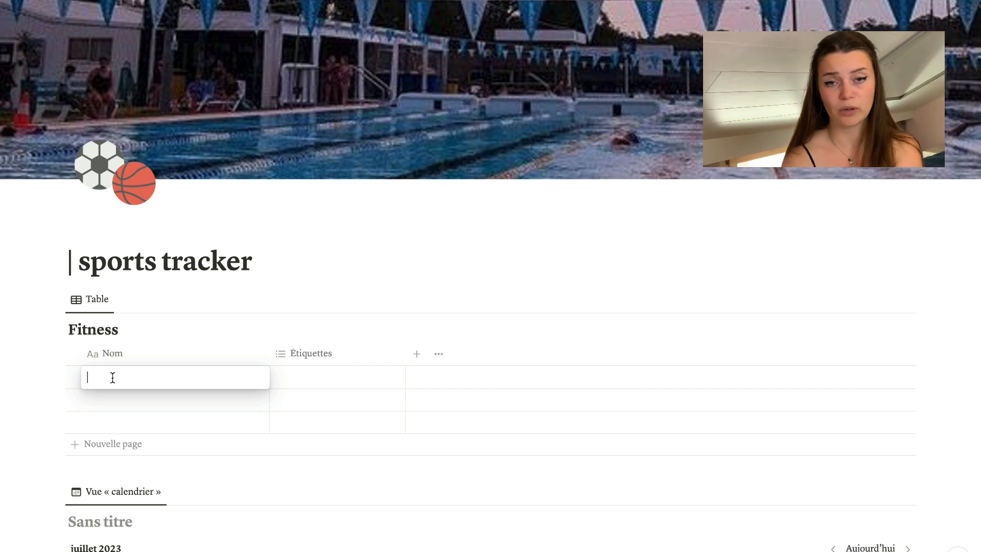
type("cardio")
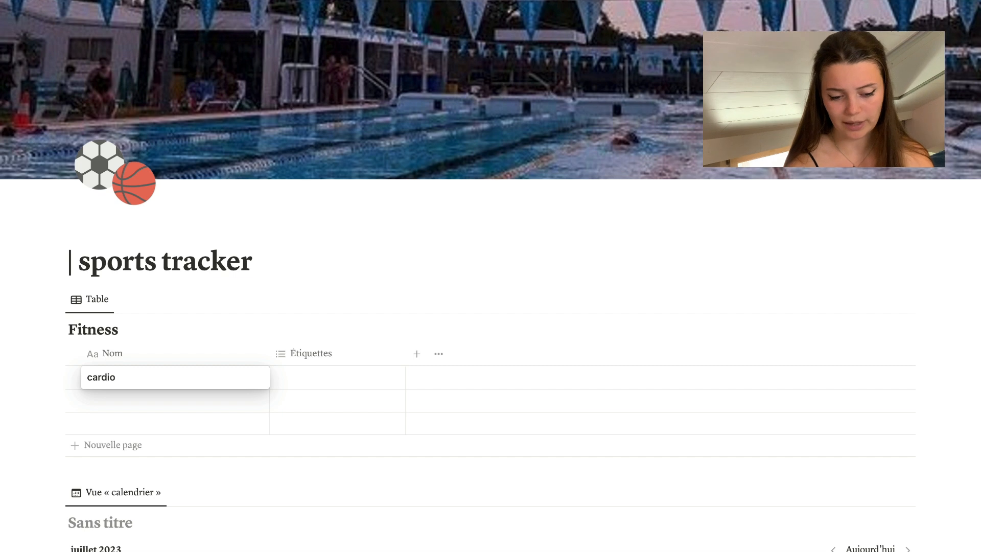
key("Return")
left_click(99, 408)
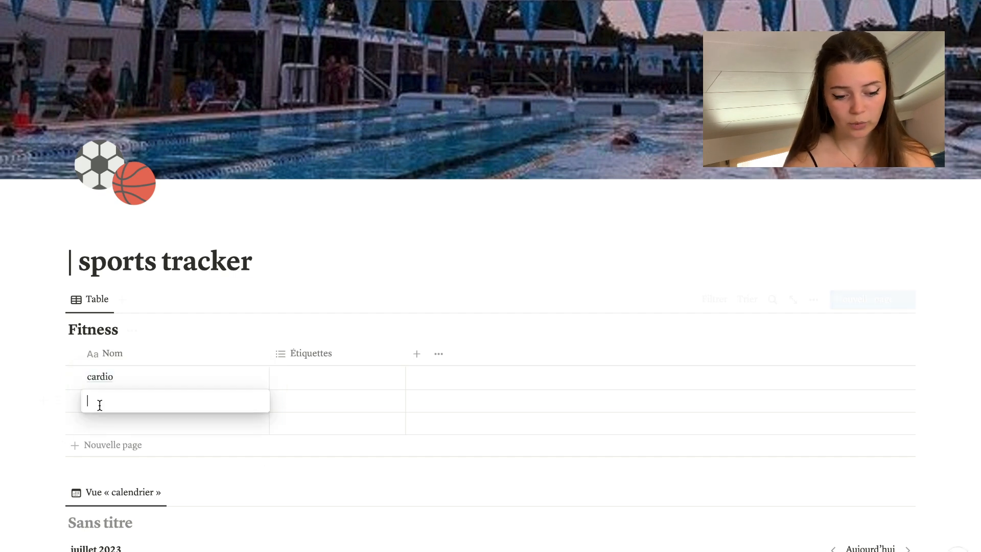
type("leg")
key("Return")
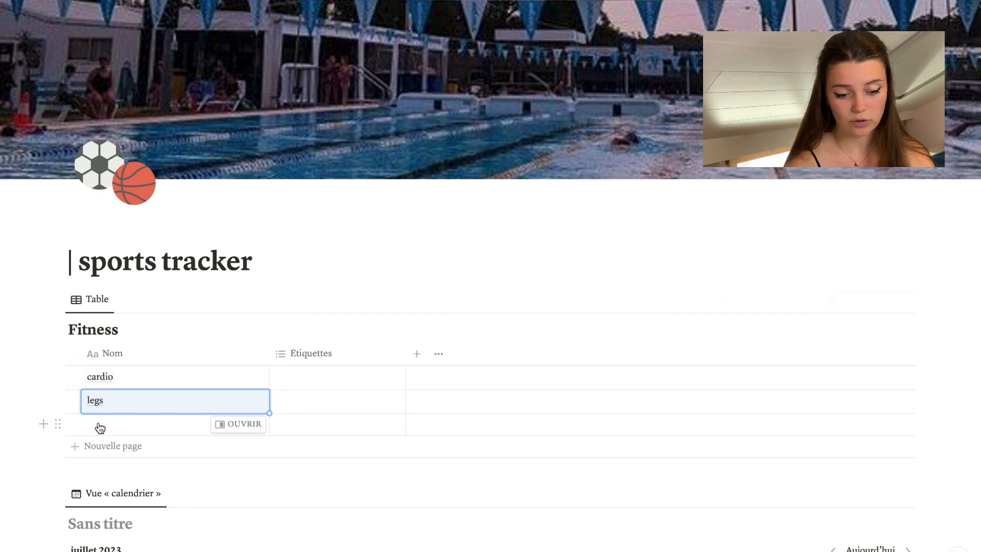
left_click(98, 424)
type("arms")
key("Return")
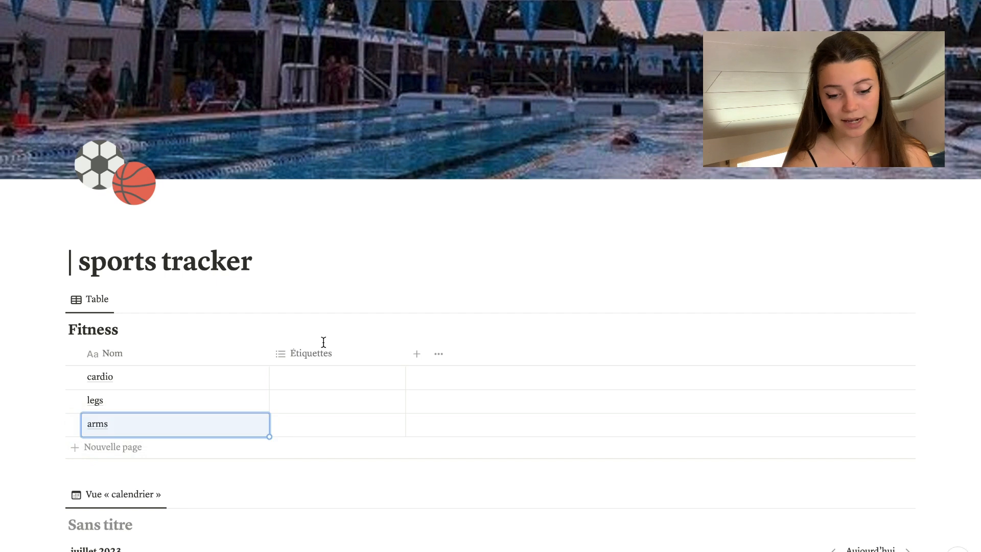
Add an État property to the Fitness table and create a "trained once" option in its En cours group.
left_click(417, 355)
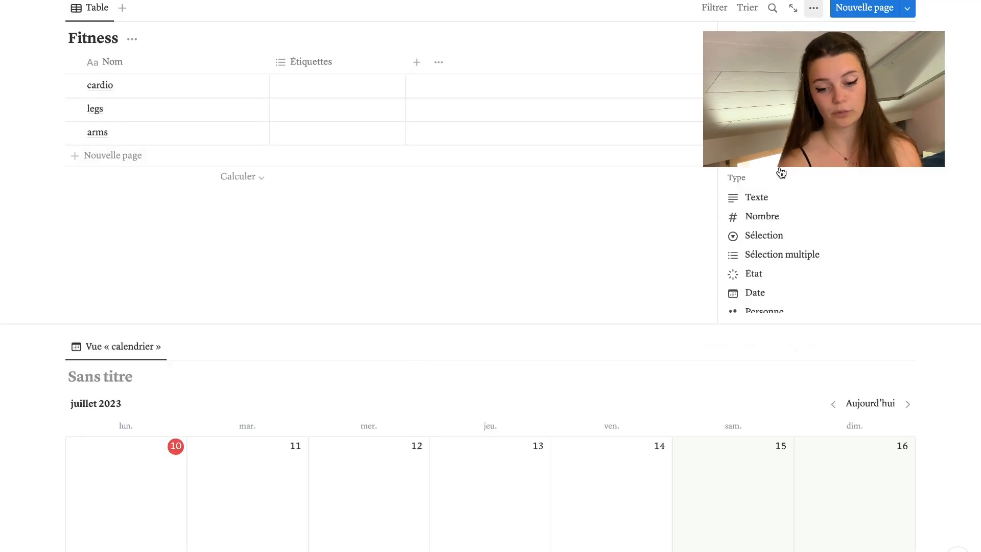
left_click(756, 276)
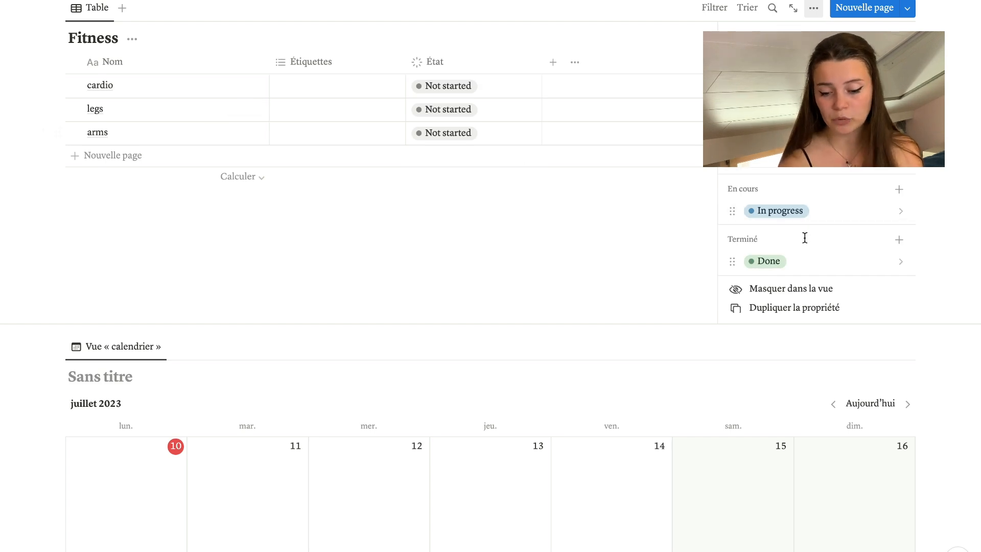
left_click(899, 190)
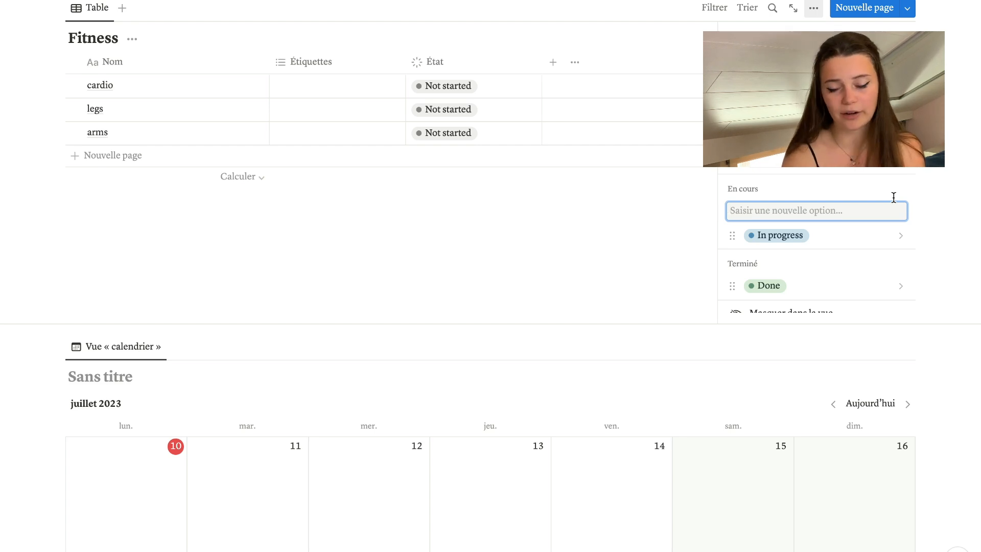
type("trained once")
key("Return")
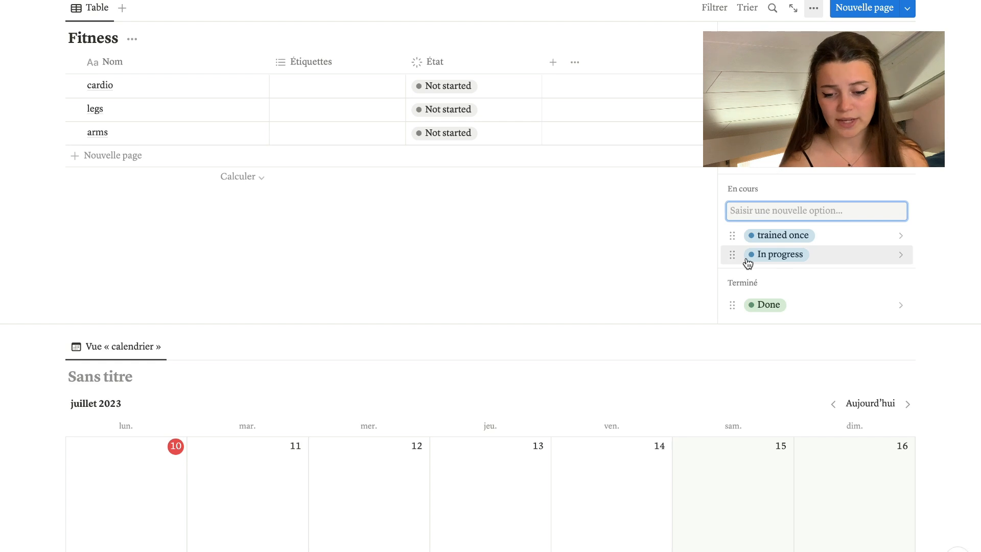
Rename the "In progress" status option to "trained at least 5 times" and colour it orange.
left_click(768, 261)
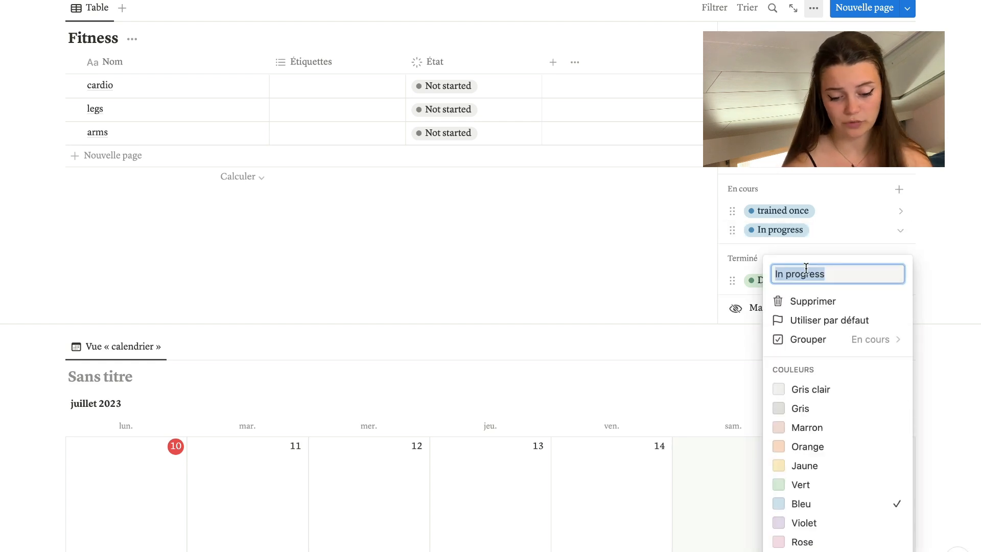
type("do")
type("ained at least 5 times")
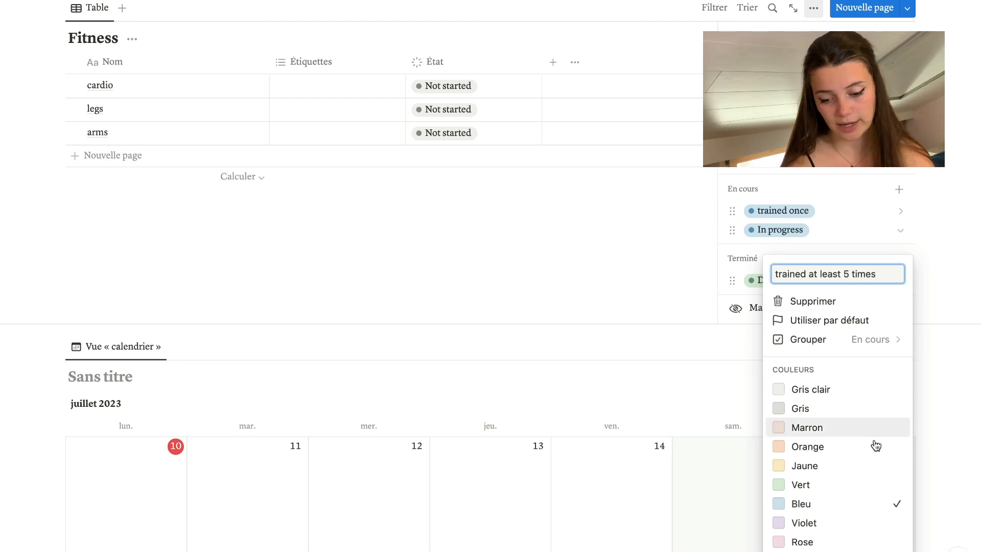
left_click(789, 446)
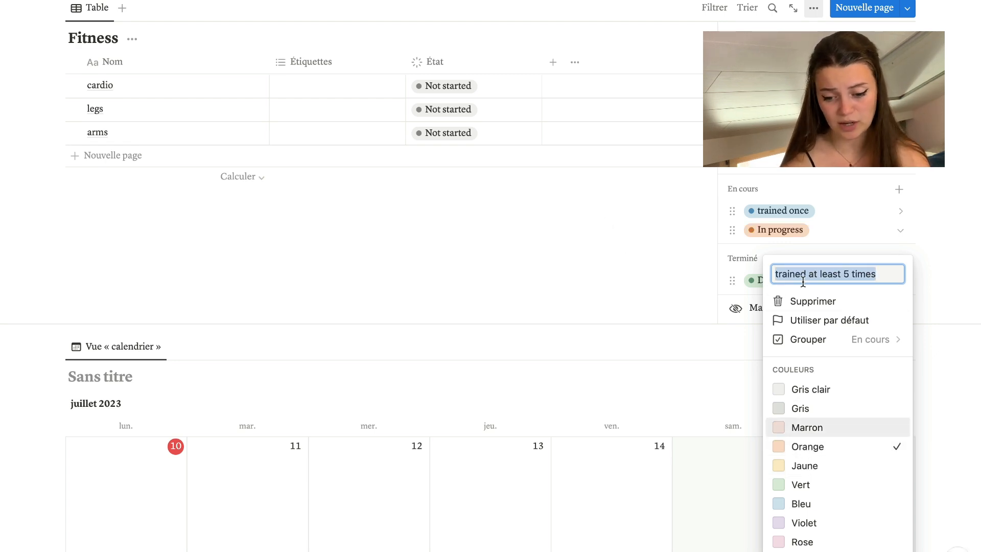
left_click(879, 276)
key("Return")
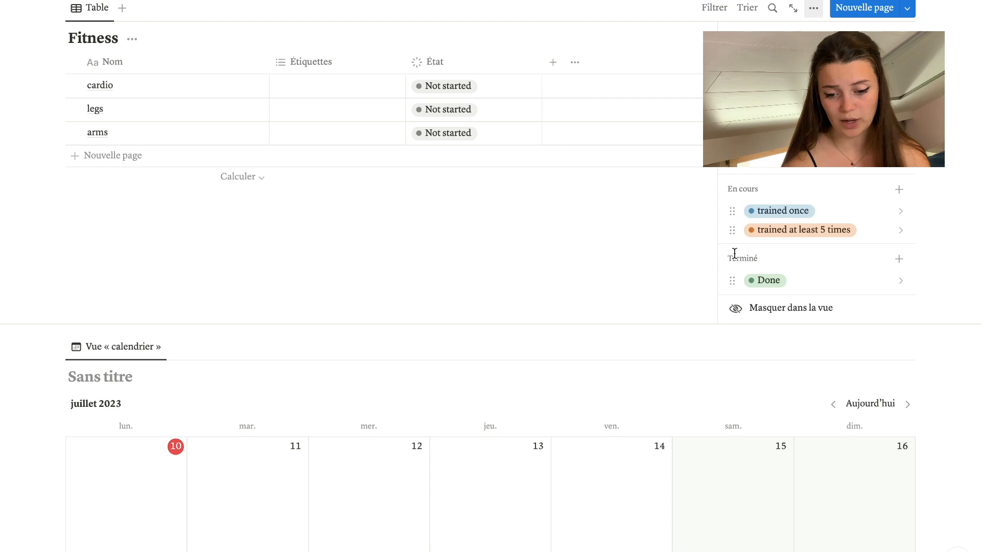
Set the cardio row's État to "trained at least 5 times".
left_click(604, 228)
left_click(453, 87)
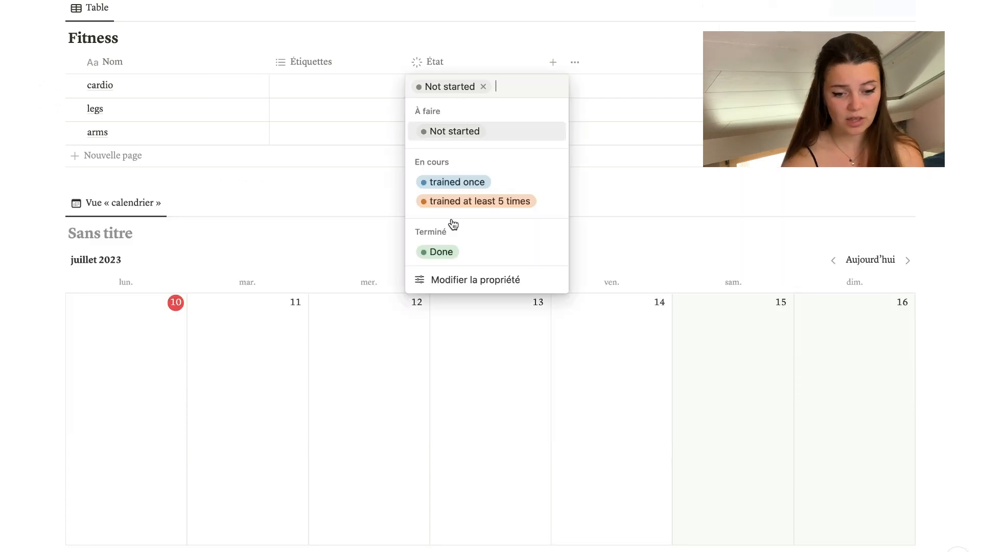
left_click(452, 204)
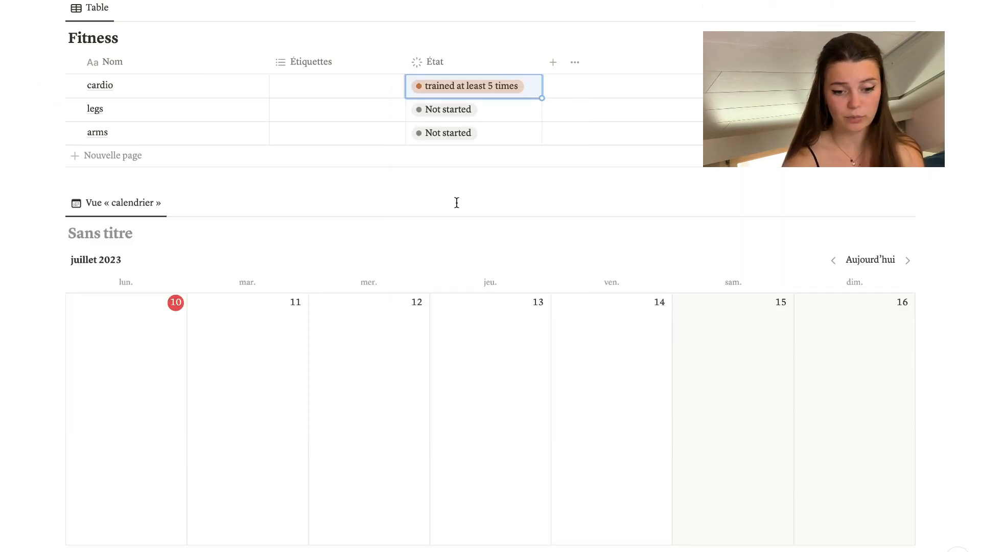
Add a Date property named "Next training" to the Fitness table.
left_click(347, 89)
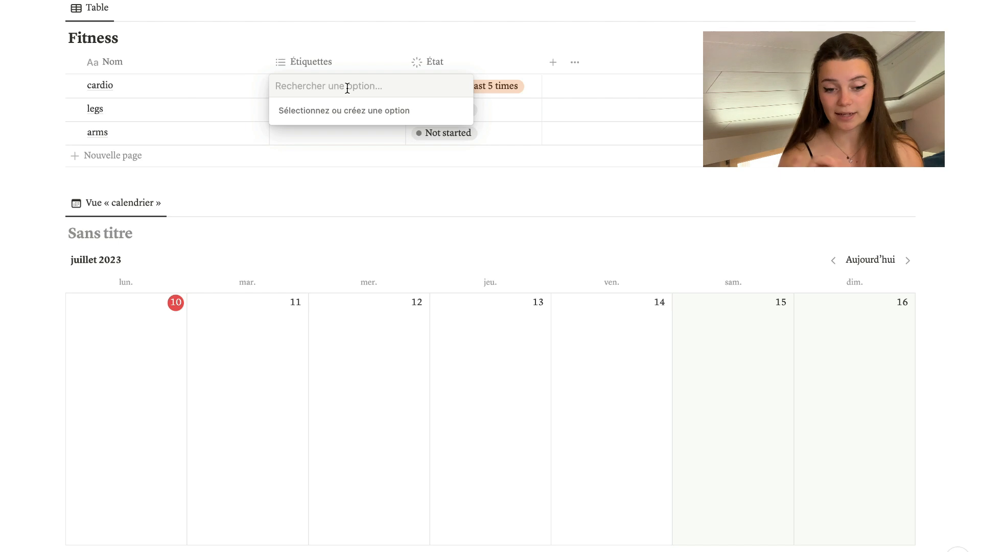
left_click(553, 63)
left_click(554, 62)
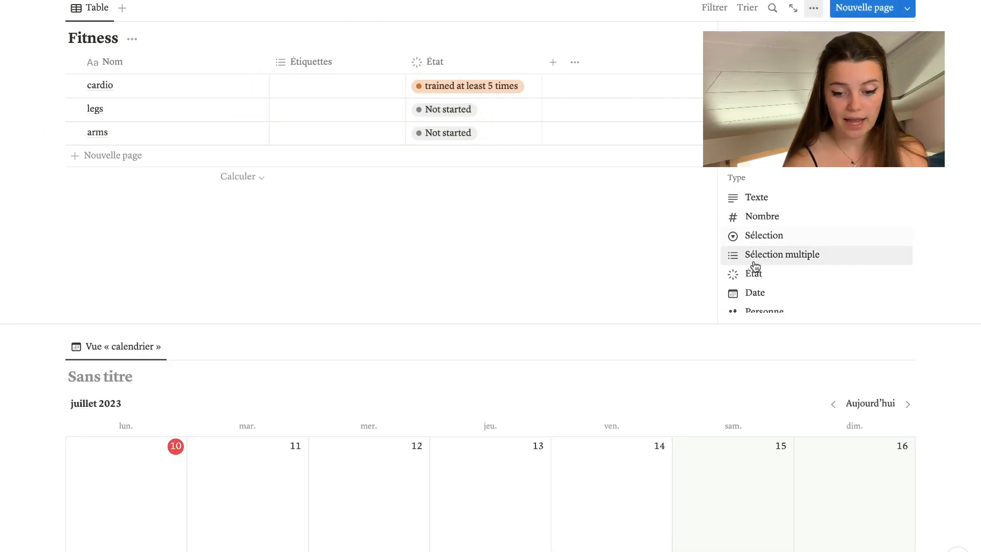
left_click(748, 291)
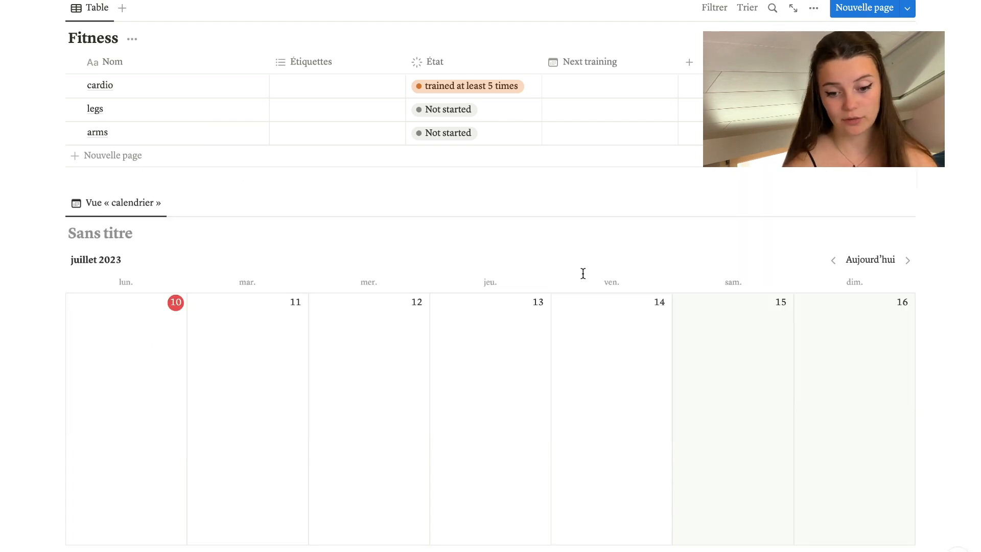
Set the cardio row's Next training date to 12 July 2023.
scroll(582, 274, "up", 6)
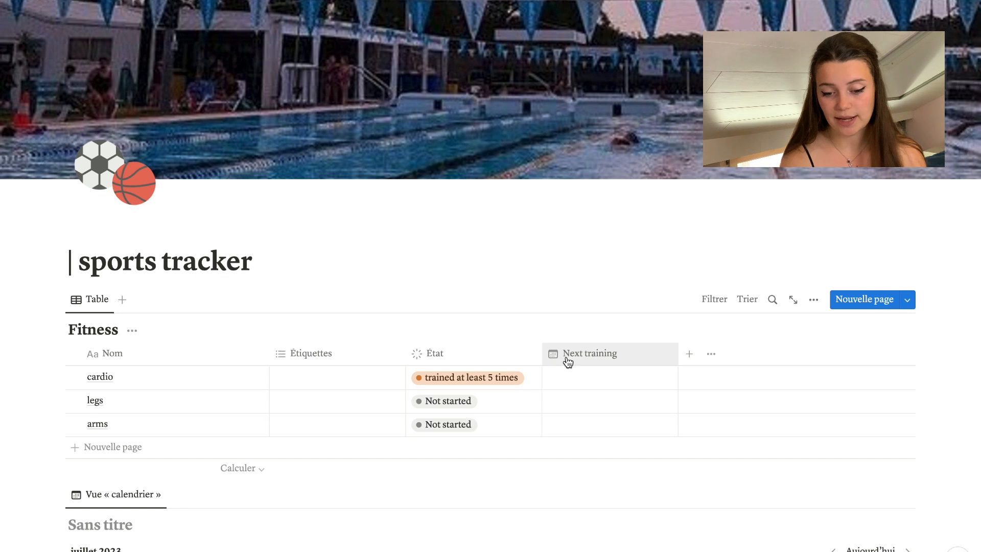
left_click(560, 382)
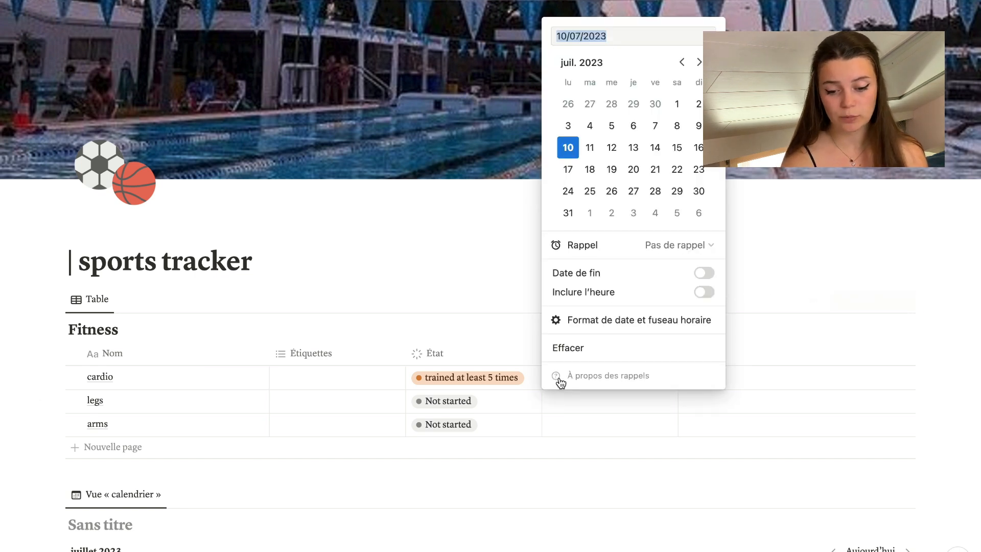
left_click(612, 148)
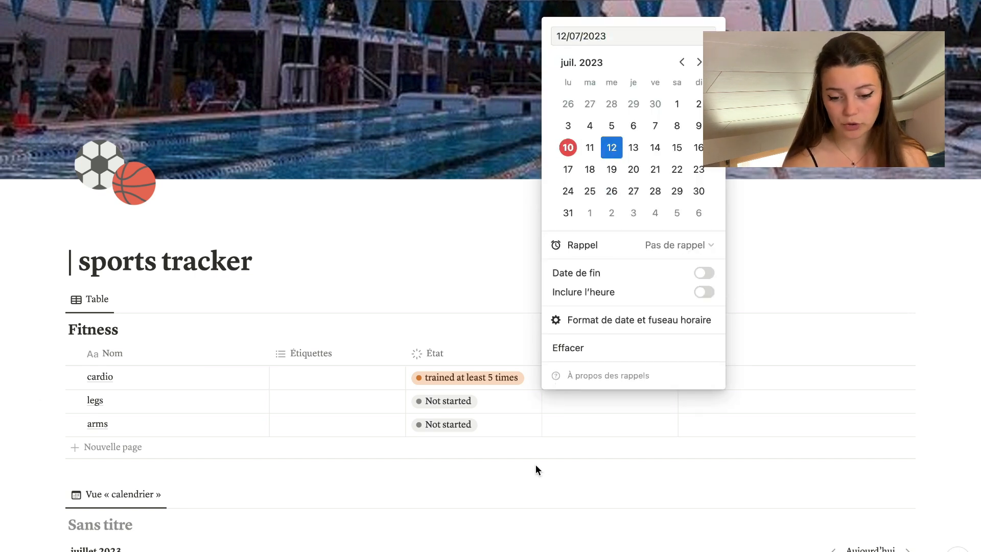
left_click(796, 257)
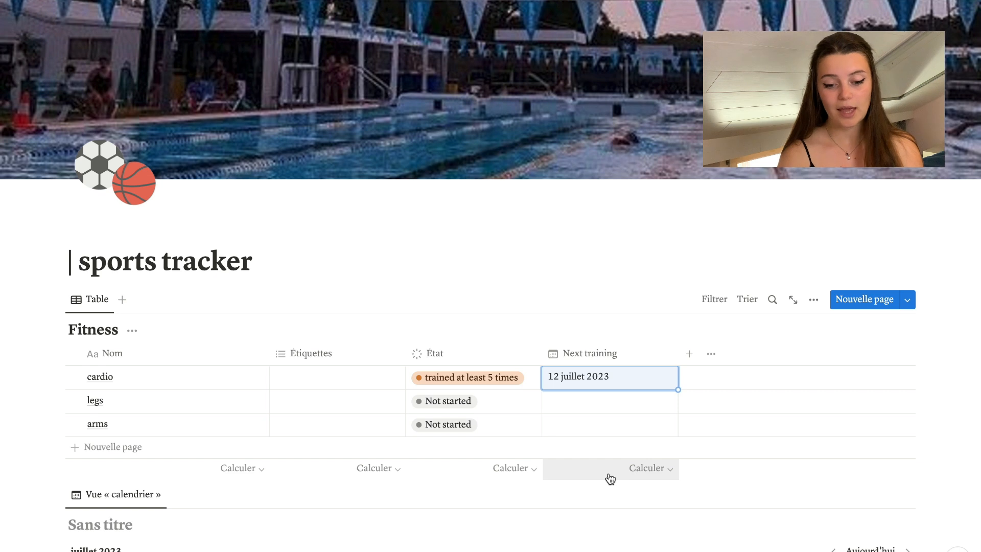
Look at the available Étiquettes options for the Entrainement UNI row in the Fitness table.
scroll(610, 479, "down", 5)
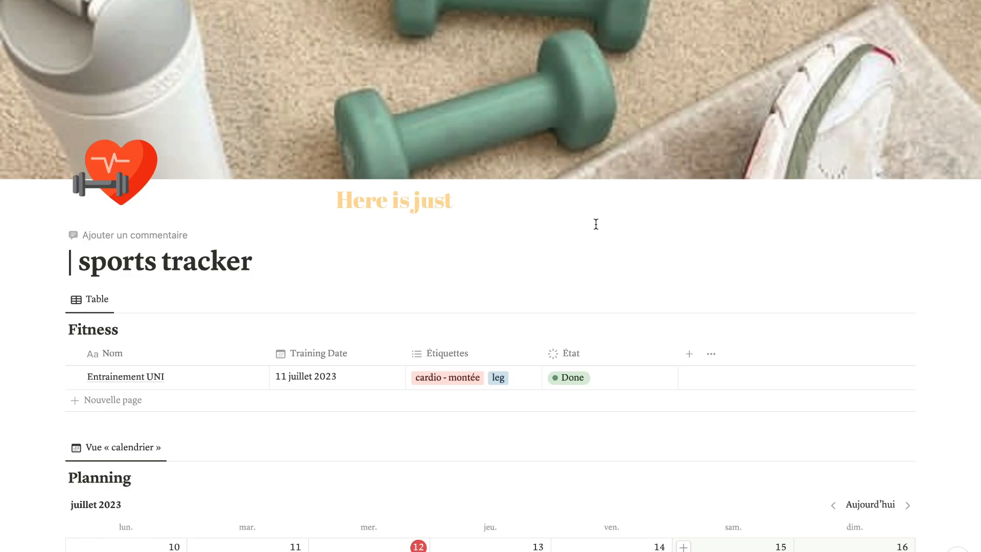
left_click(531, 381)
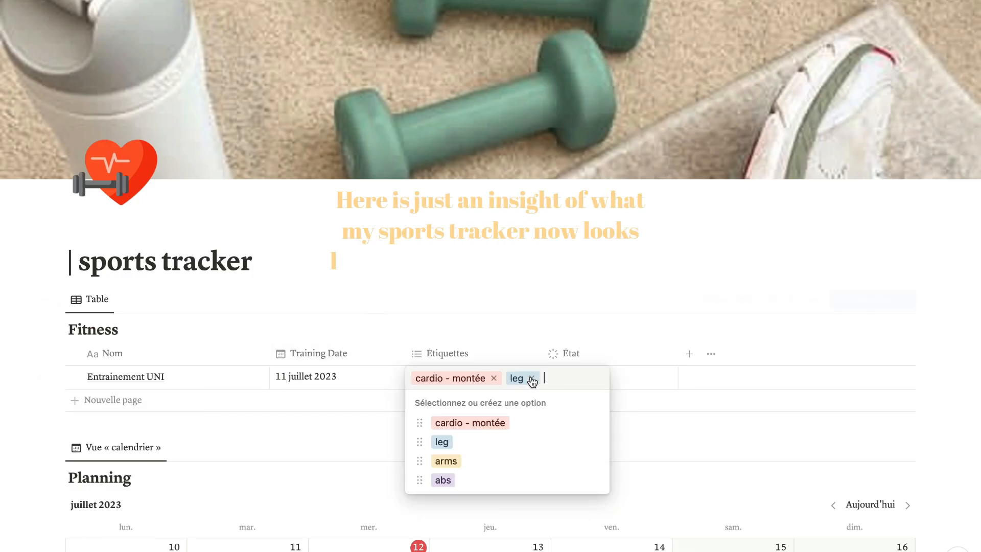
left_click(507, 325)
Create an entry titled "cardio training" on 13 July 2023 in the Planning calendar.
scroll(508, 326, "down", 8)
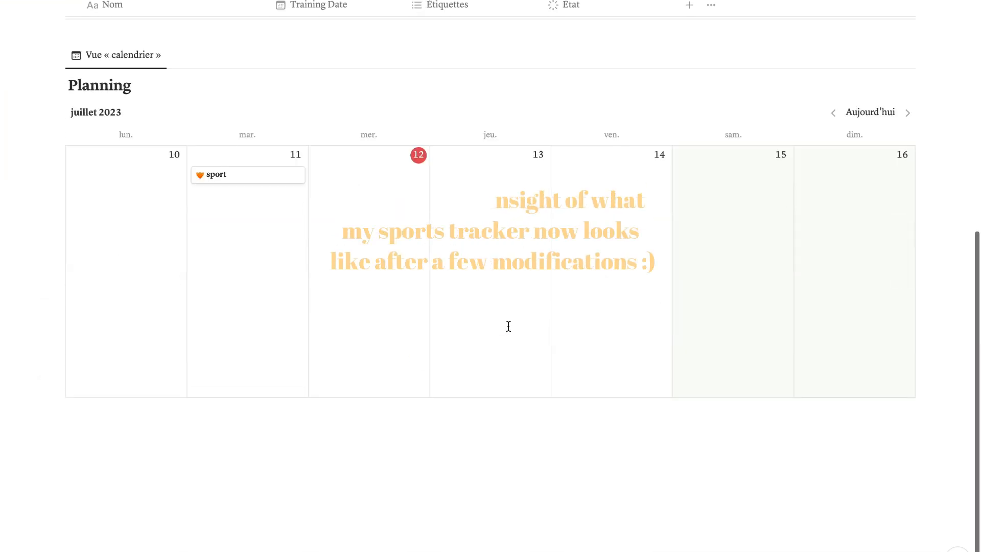
left_click(438, 155)
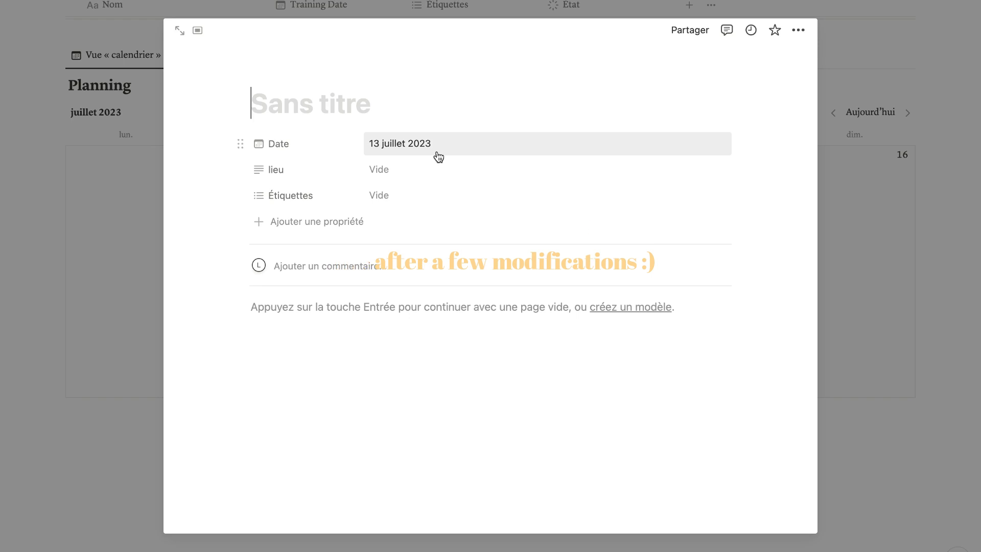
type("cardio training")
Give the cardio training entry an orange heart emoji as its icon.
left_click(278, 77)
type("coeur")
key("BackSpace")
key("BackSpace")
key("BackSpace")
key("BackSpace")
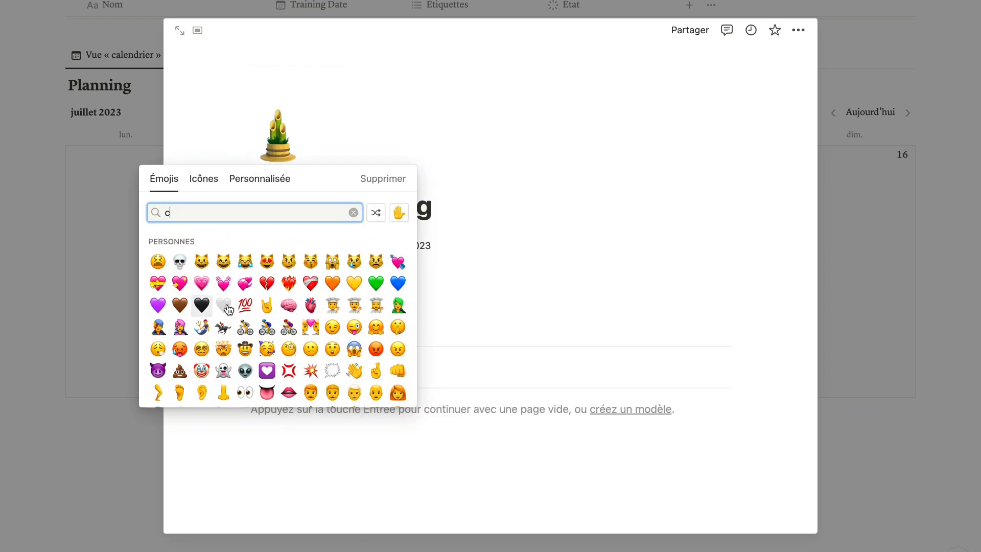
left_click(332, 283)
Set the cardio training entry's lieu property to "UNI" and close the entry.
left_click(379, 276)
type("UNI")
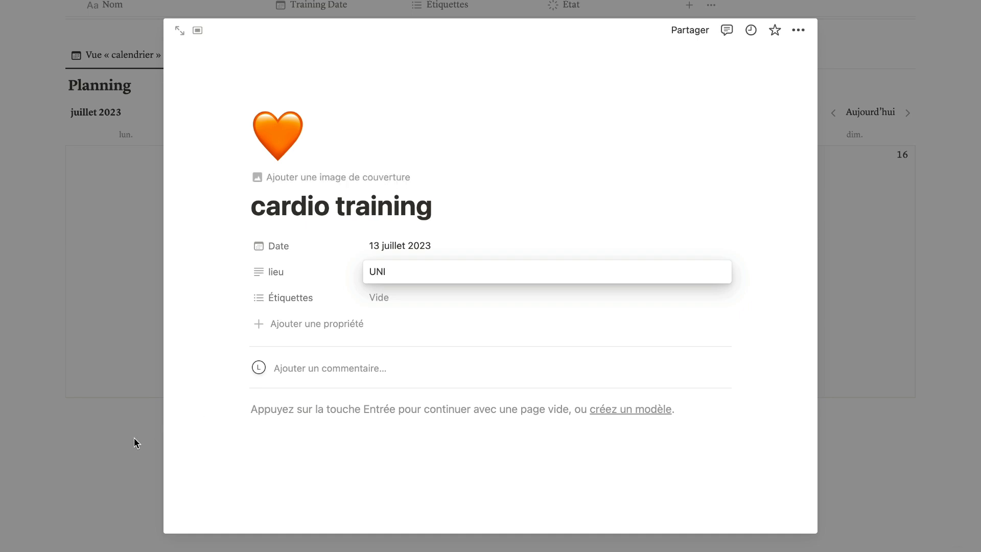
key("Return")
left_click(132, 437)
scroll(530, 176, "up", 5)
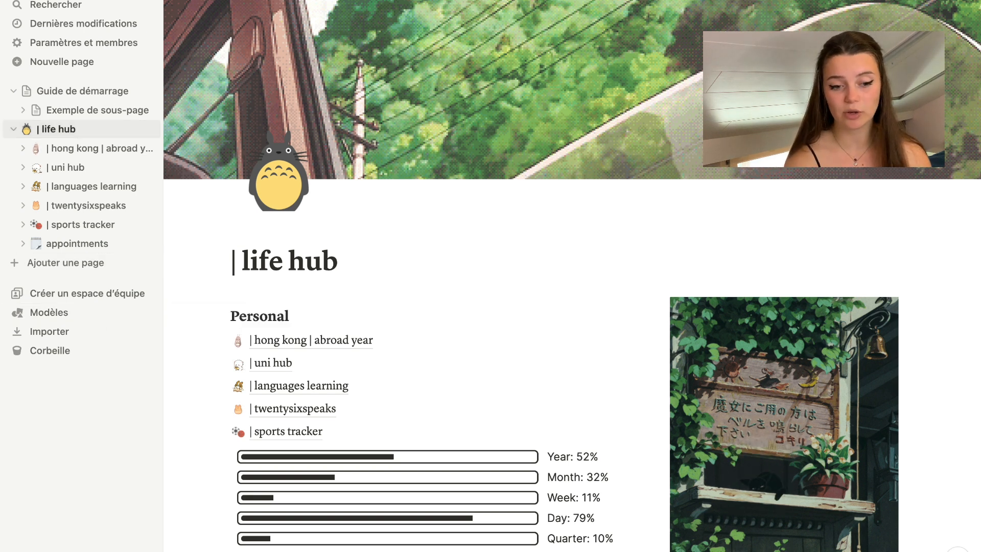
Hide the sidebar and look over the life hub page, including its appointments calendar.
left_click(151, 0)
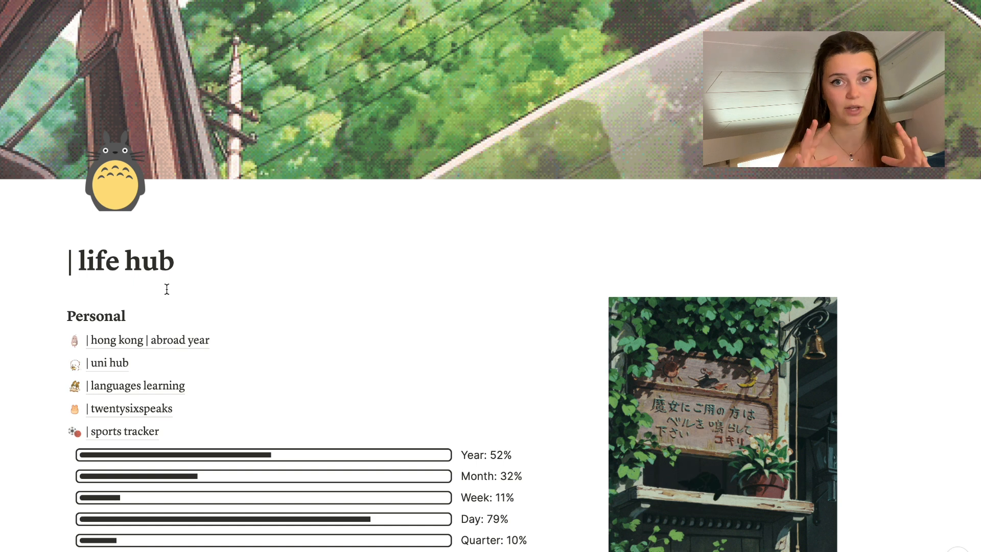
scroll(256, 332, "down", 6)
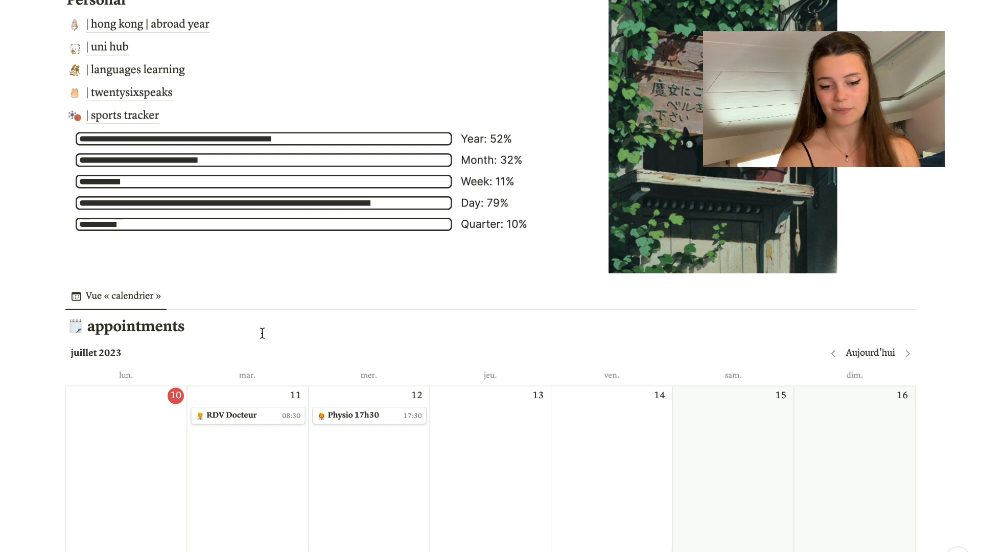
scroll(262, 332, "down", 3)
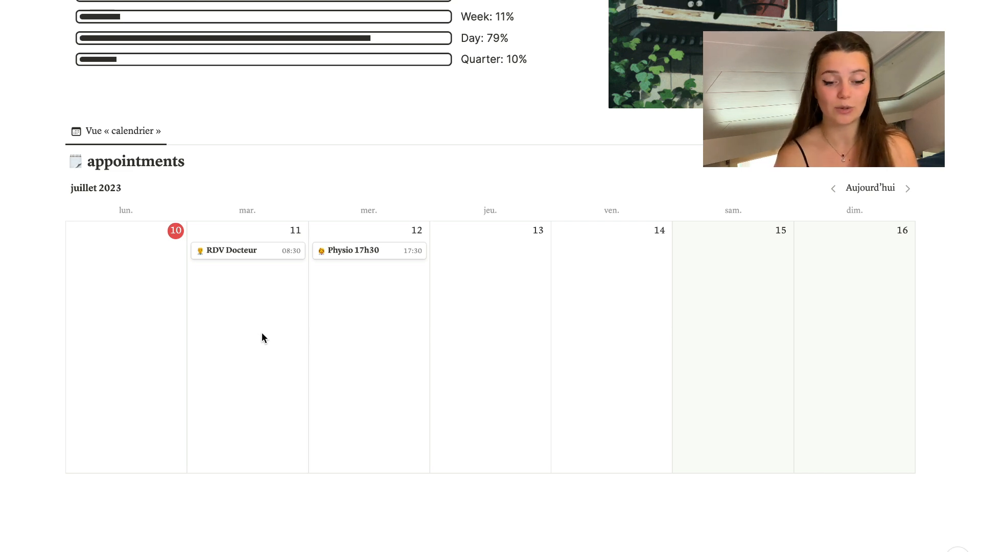
scroll(261, 337, "up", 8)
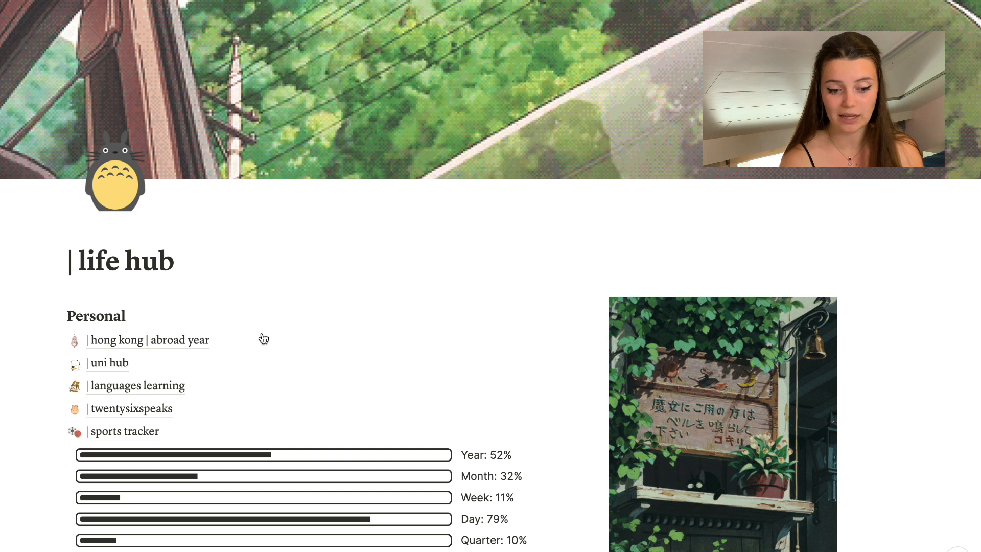